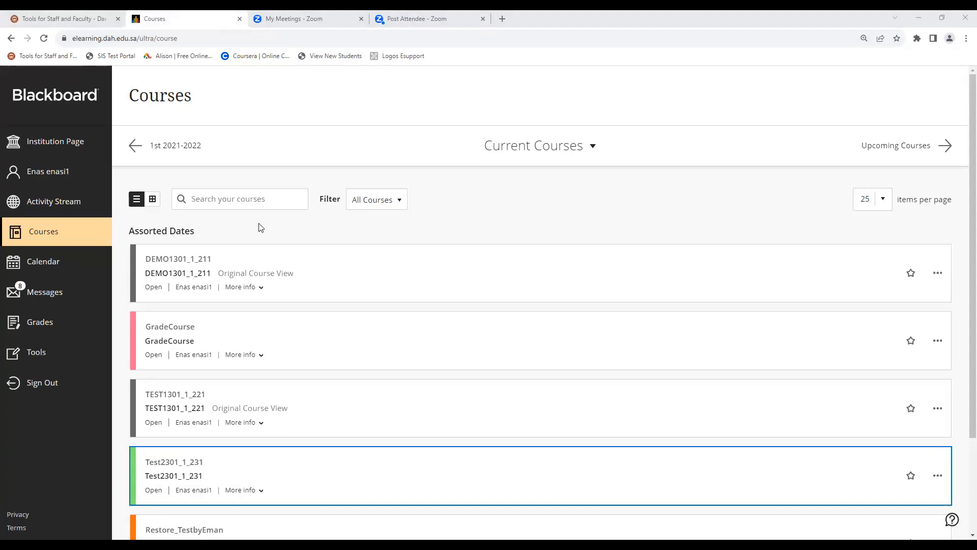
- Open the preview student's submitted attempt for Assignment 1 in the course Test2301_1_231
scroll(259, 226, down, 3)
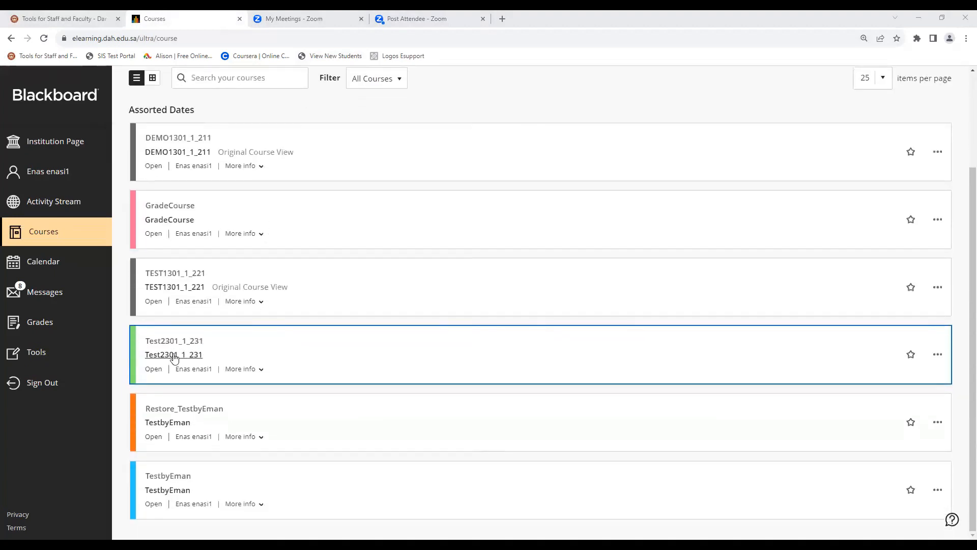
click(175, 356)
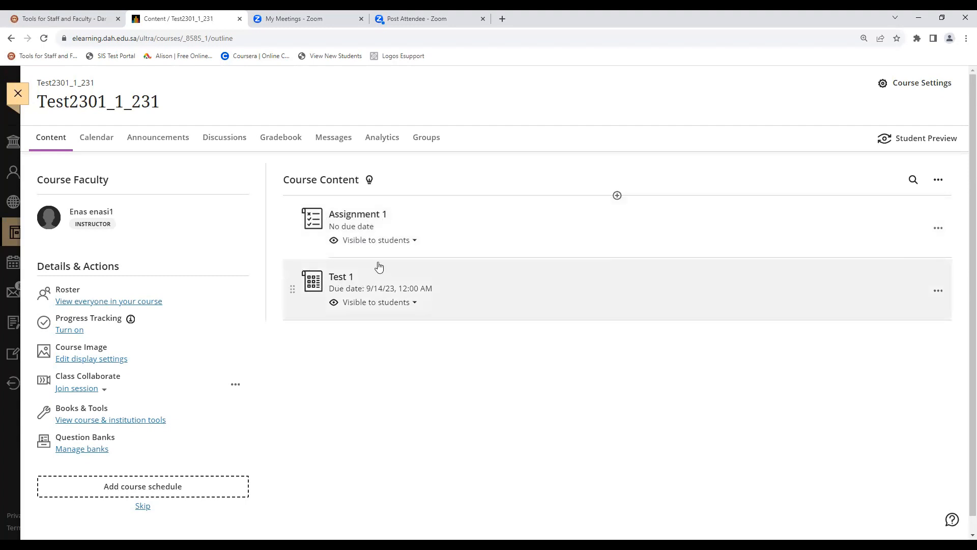
click(367, 220)
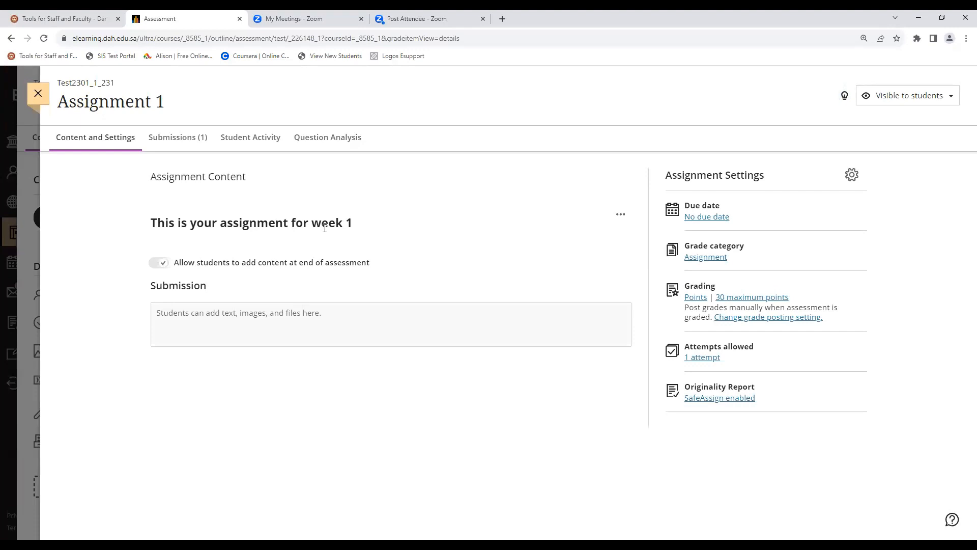
click(182, 143)
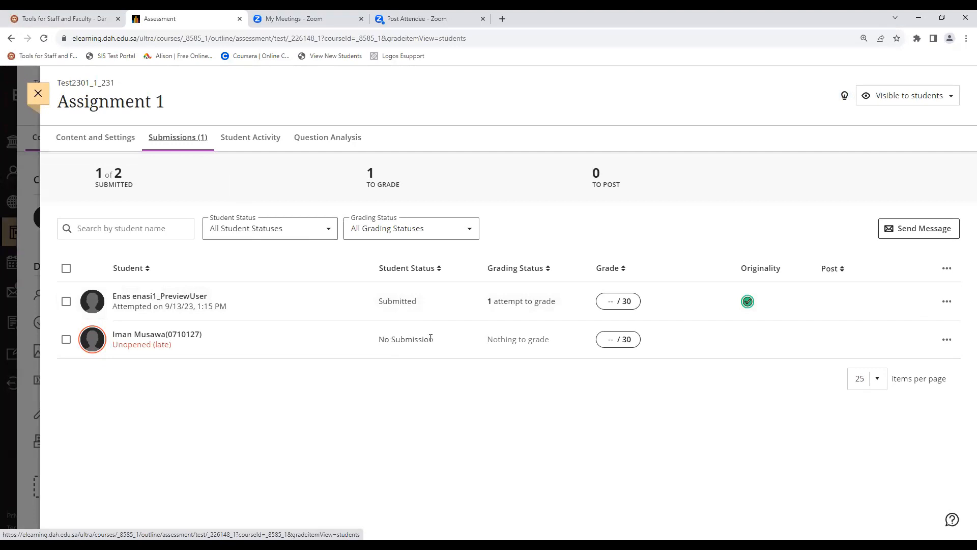
click(397, 305)
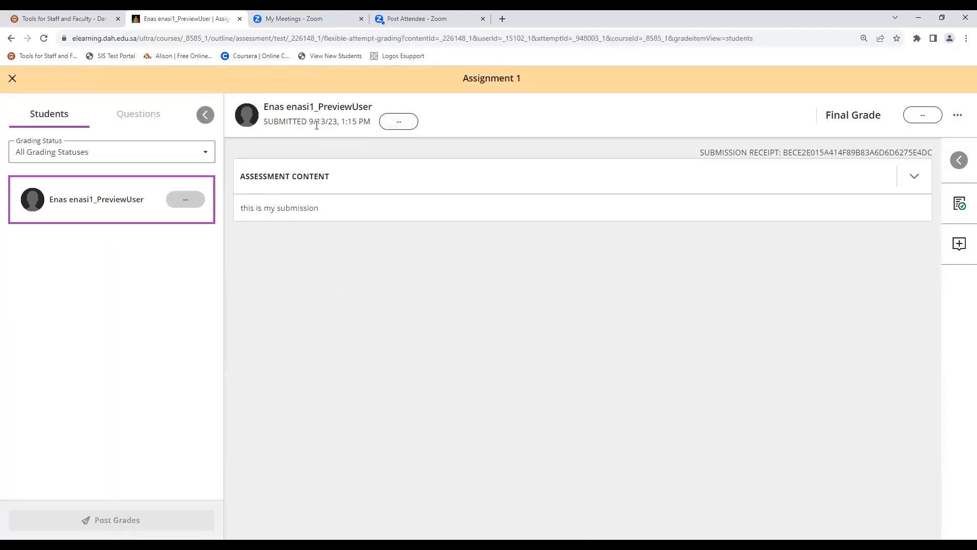
- Review the submission text, grade the attempt 30 out of 30, and return to the course content
drag(263, 107, 375, 114)
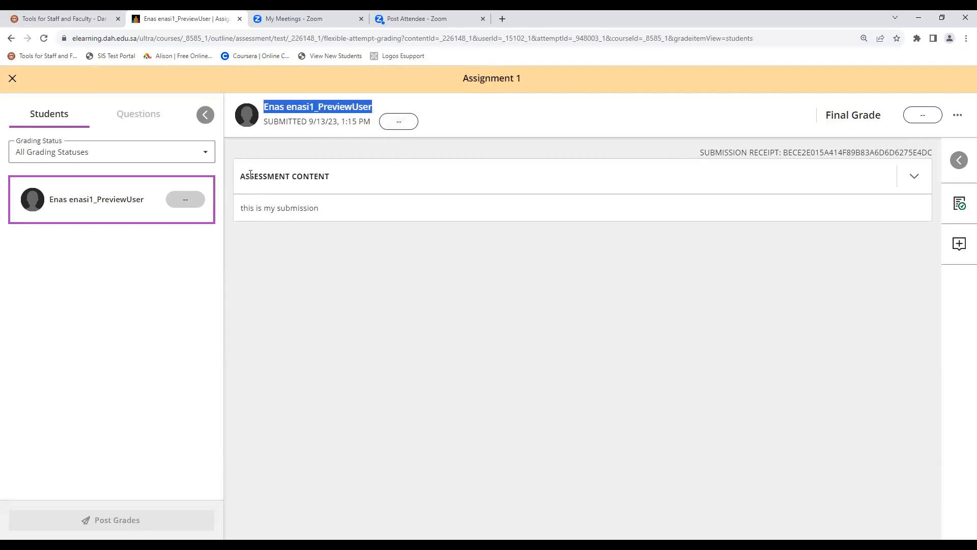
drag(241, 176, 239, 209)
click(319, 207)
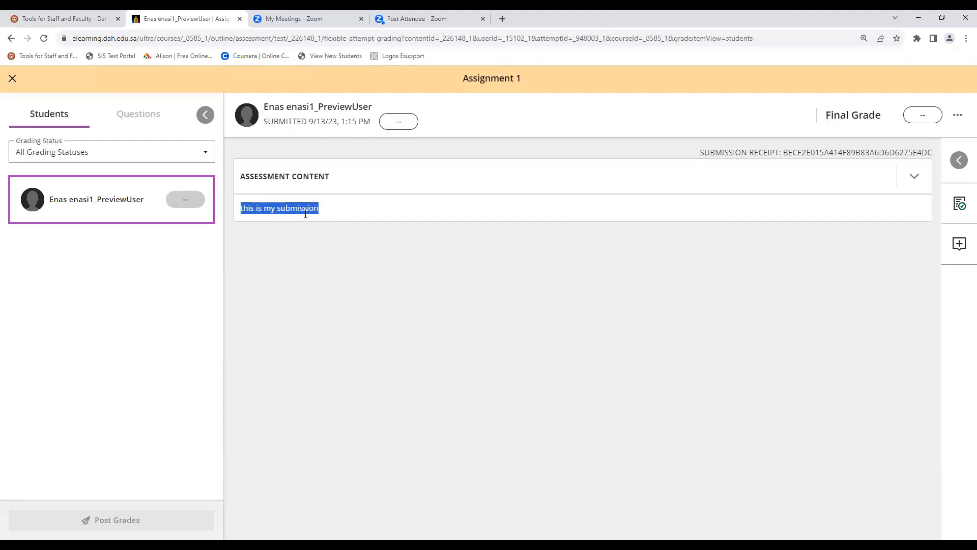
click(398, 122)
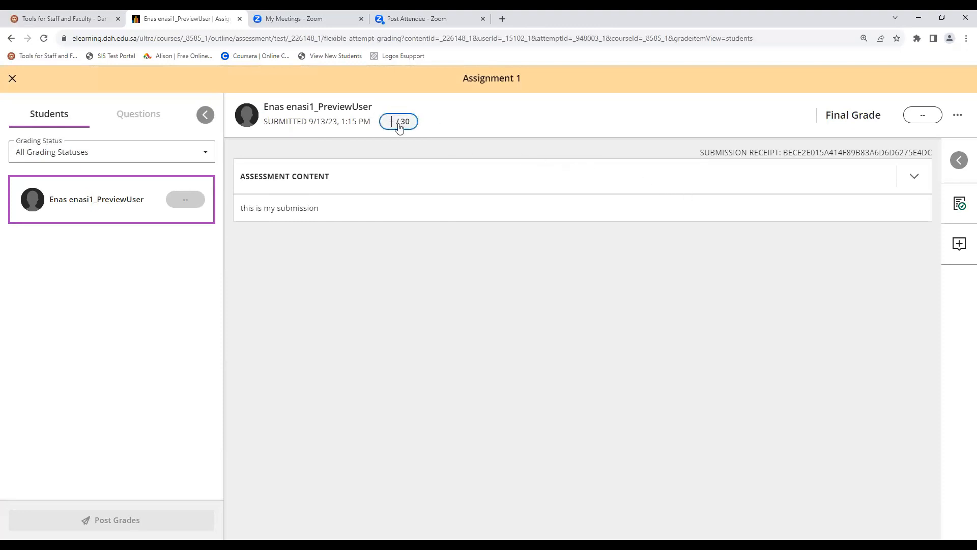
text(30)
click(407, 148)
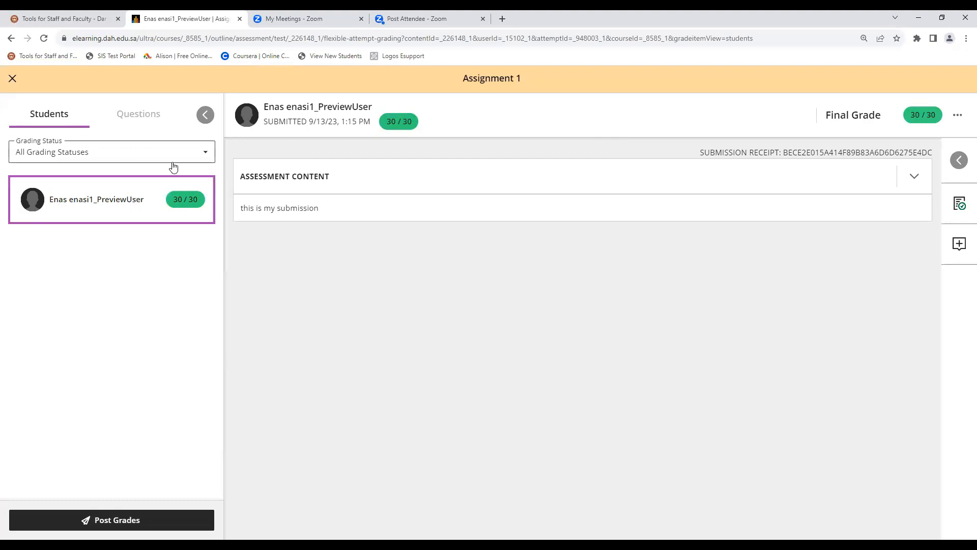
click(11, 80)
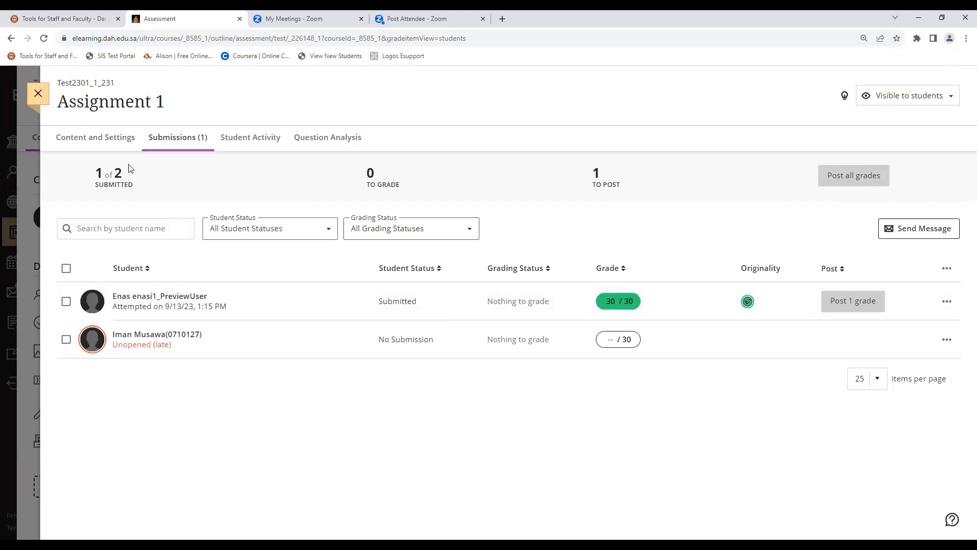
click(44, 97)
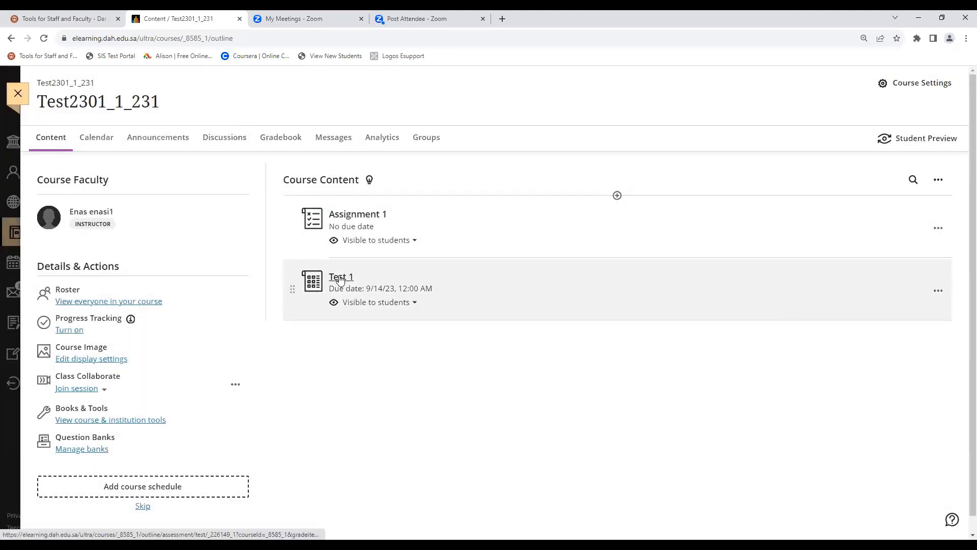
- Examine the preview student's submitted answers and question grades for Test 1
click(340, 277)
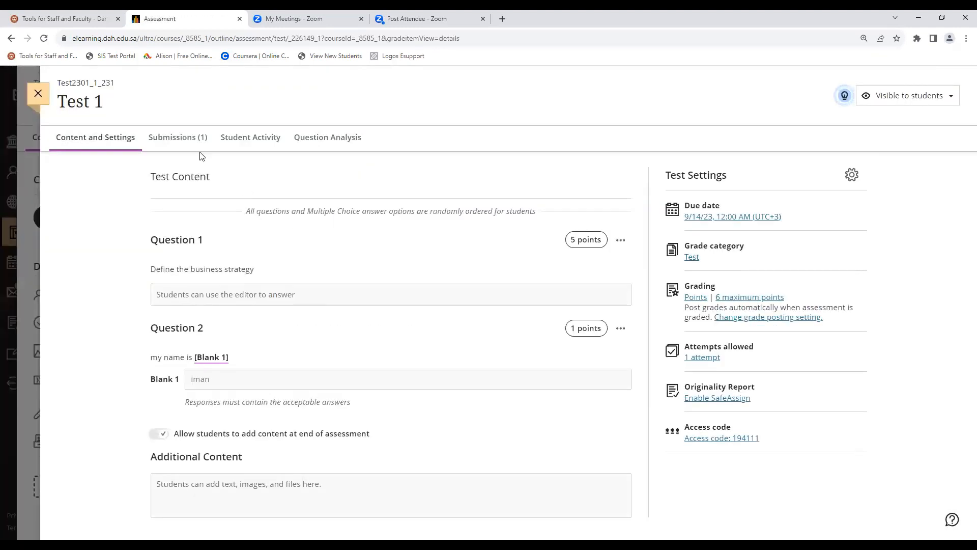
click(170, 144)
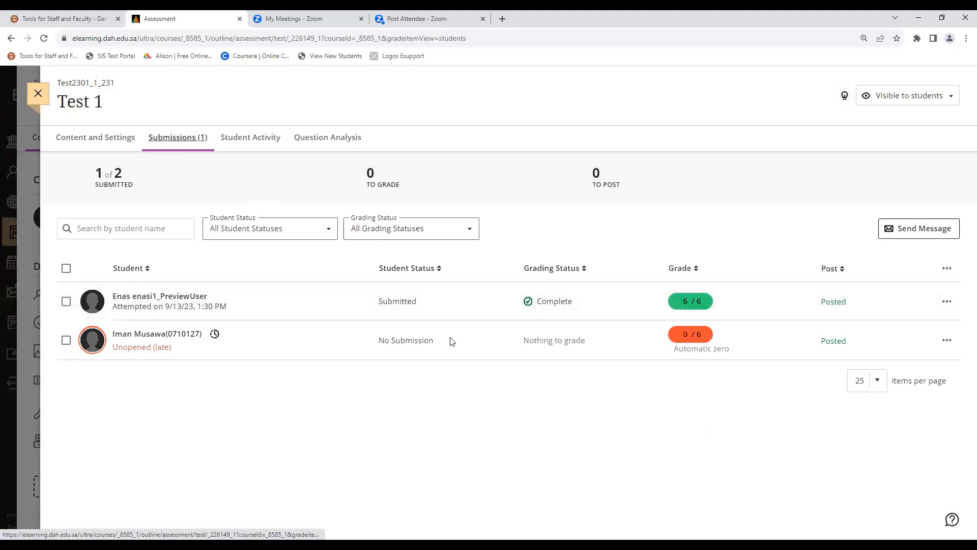
click(398, 304)
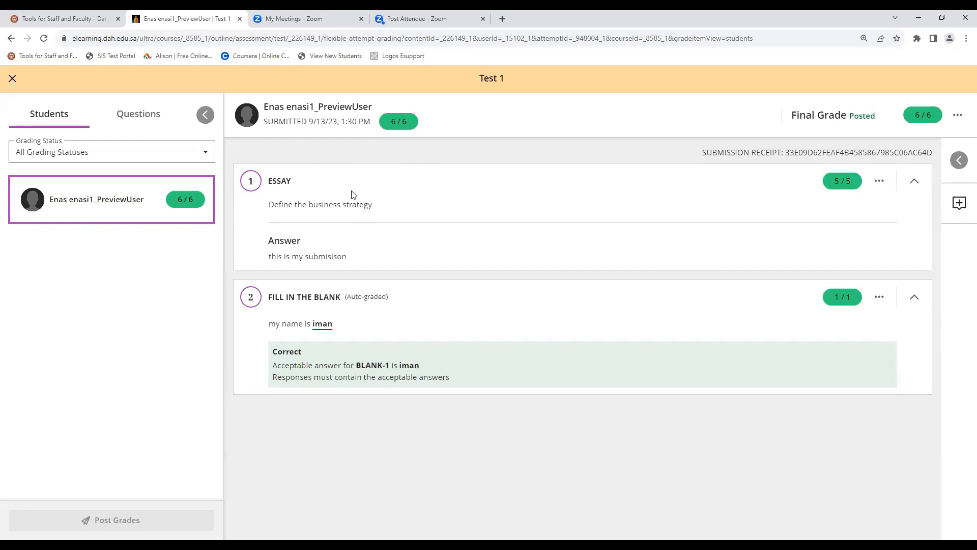
click(13, 80)
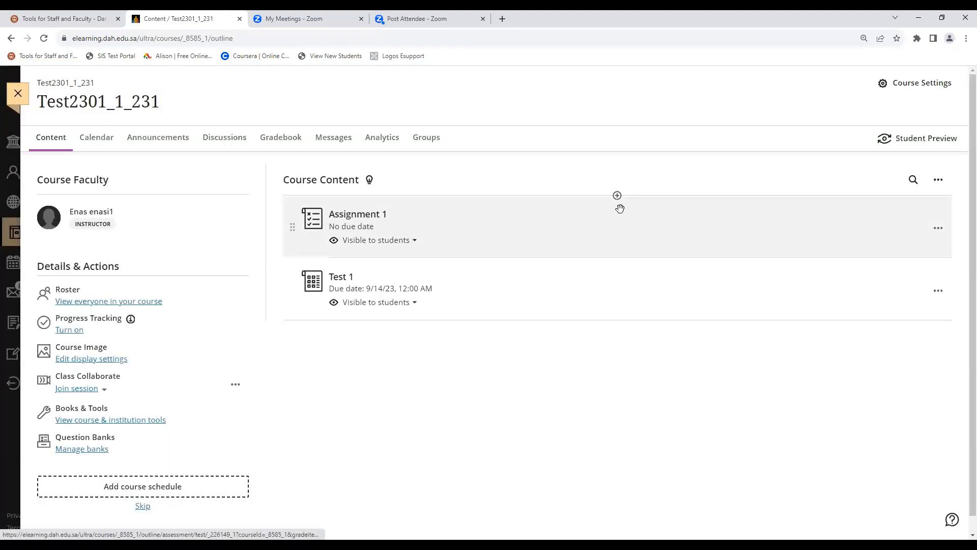
- Create a new test at the beginning of the course content and name it "Testing session"
click(617, 196)
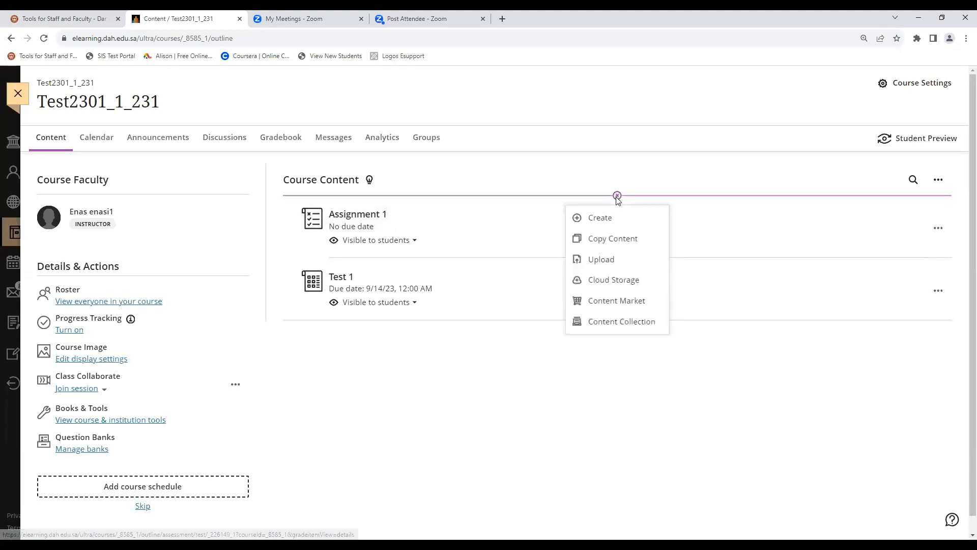
click(599, 219)
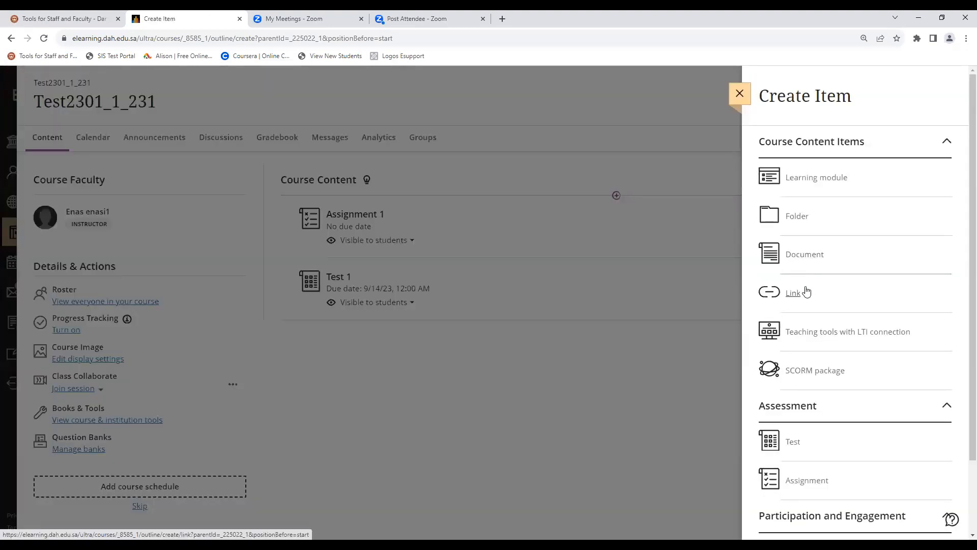
click(794, 444)
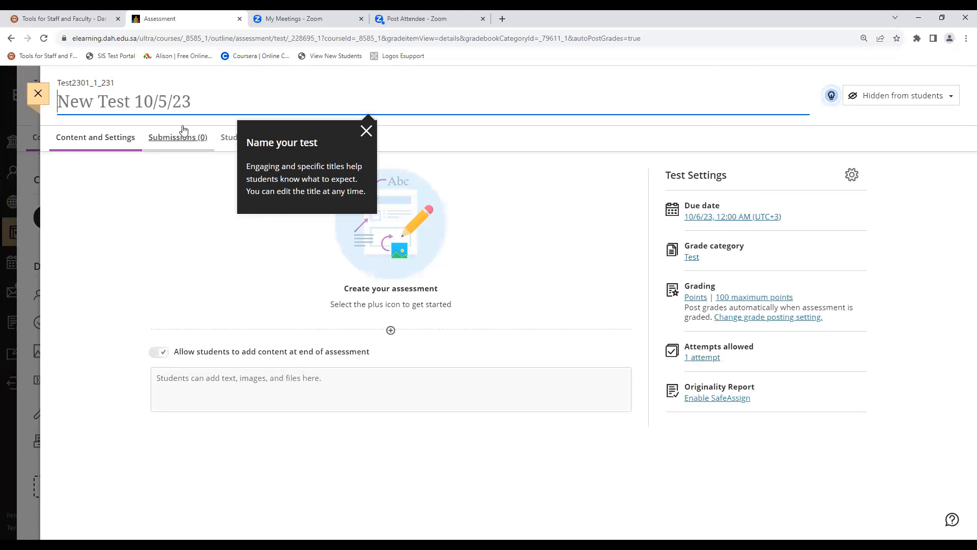
click(179, 107)
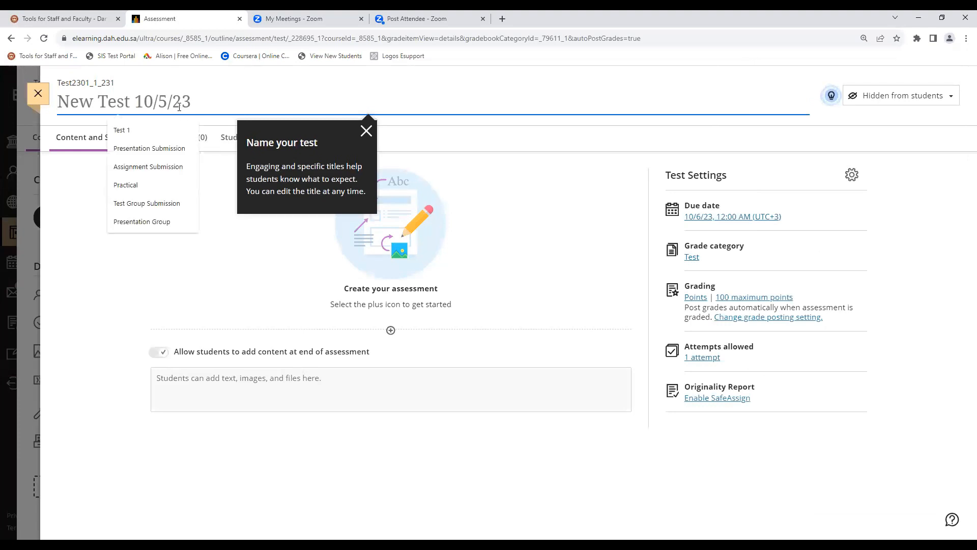
text(Test)
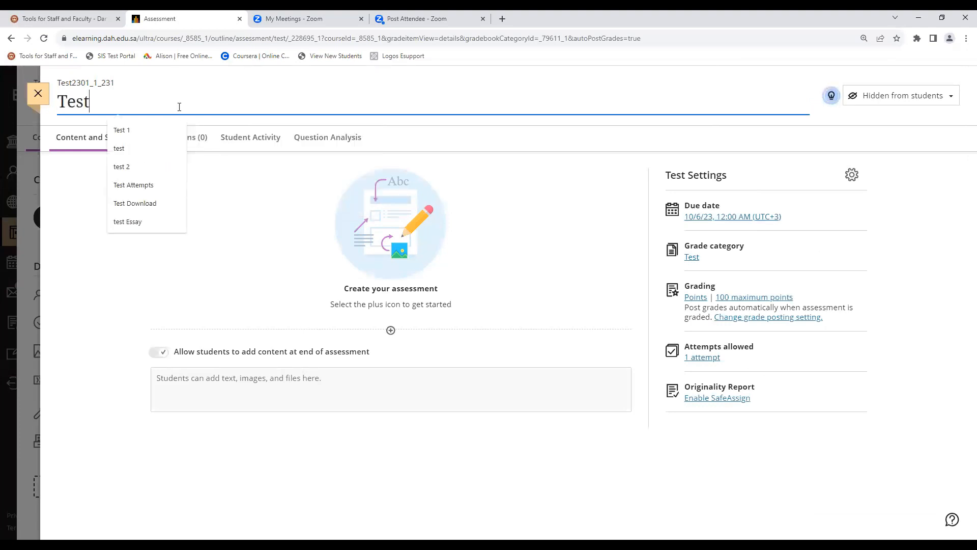
text(ing session)
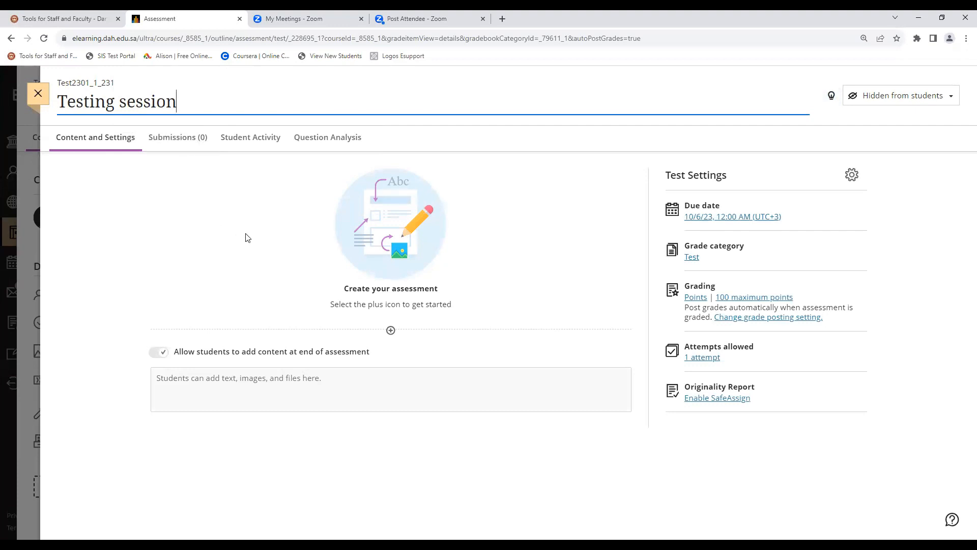
click(279, 254)
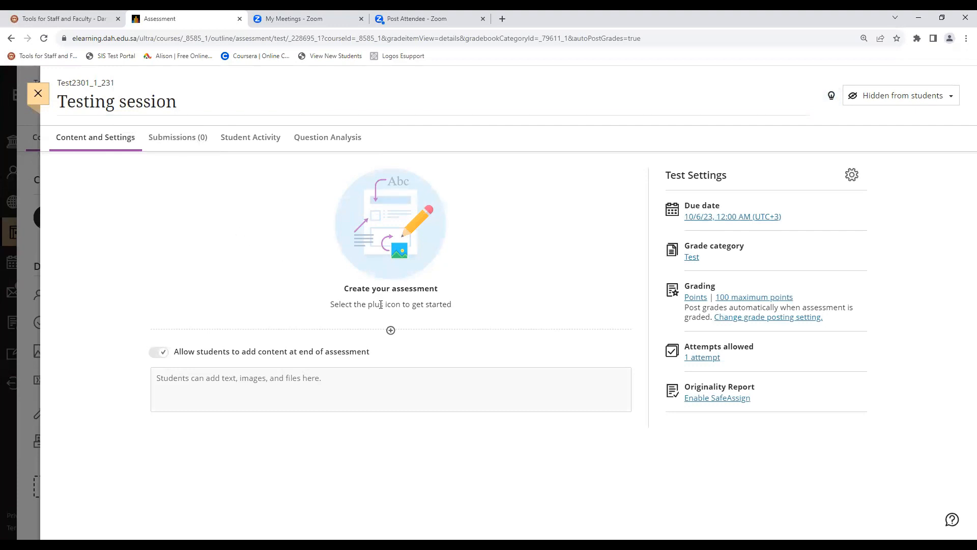
- Add an essay question with the text "Please check the grade" to the test and save it
click(390, 330)
click(361, 294)
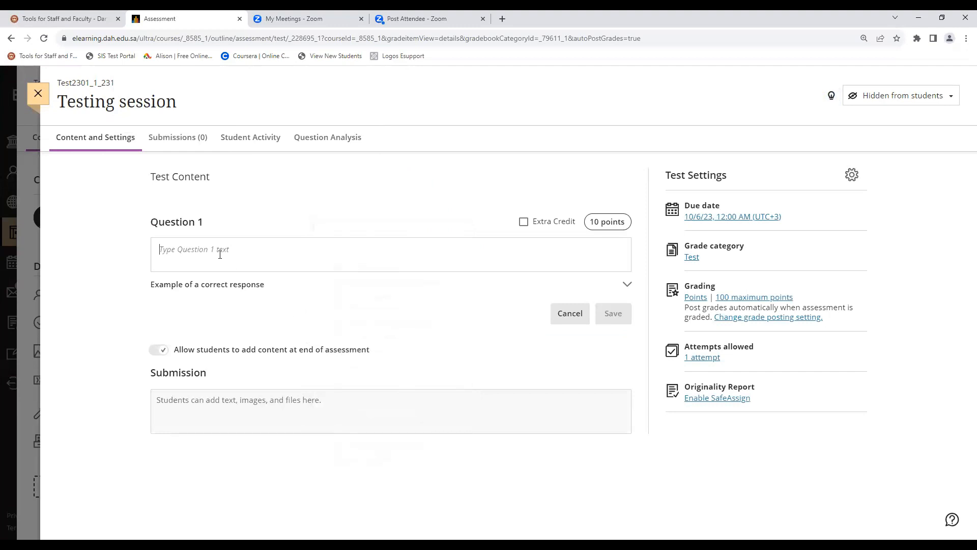
text(Please )
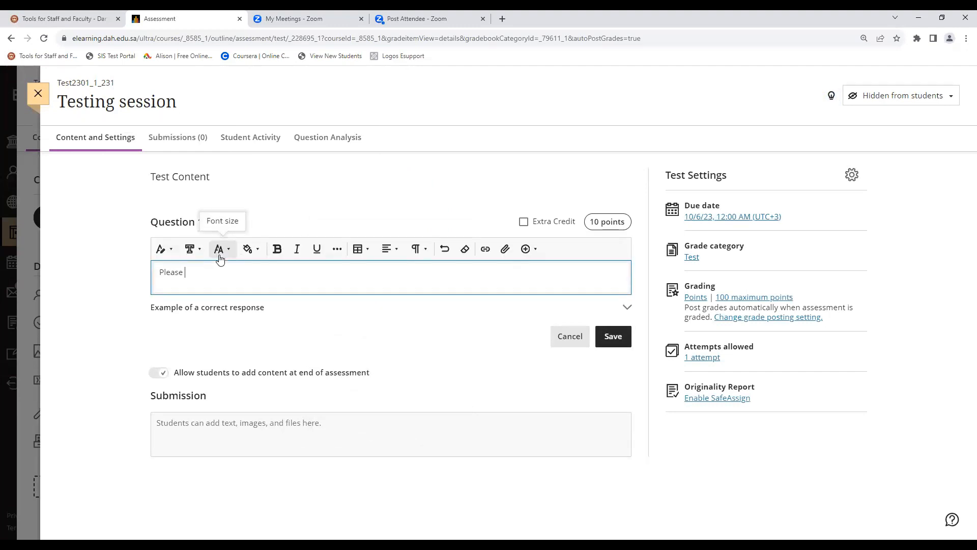
text(check the grade)
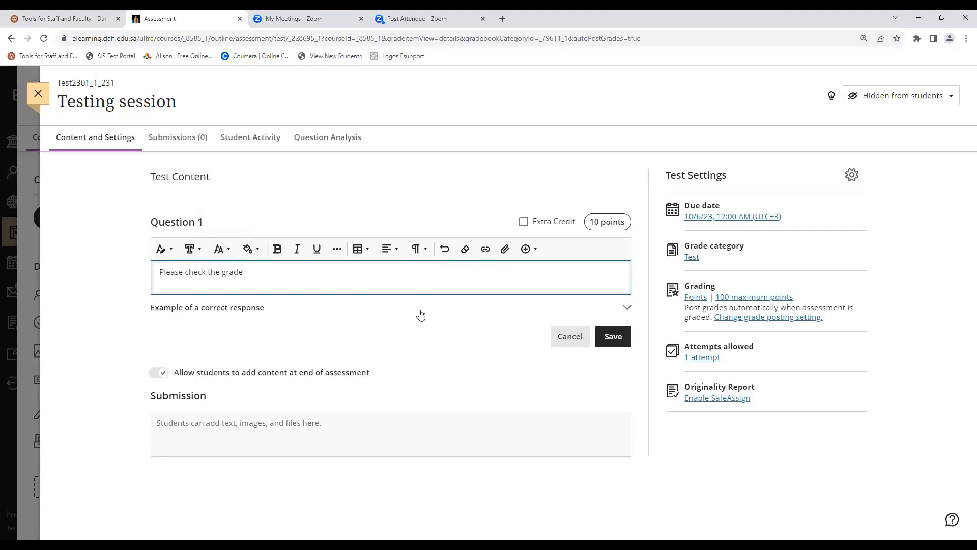
click(622, 333)
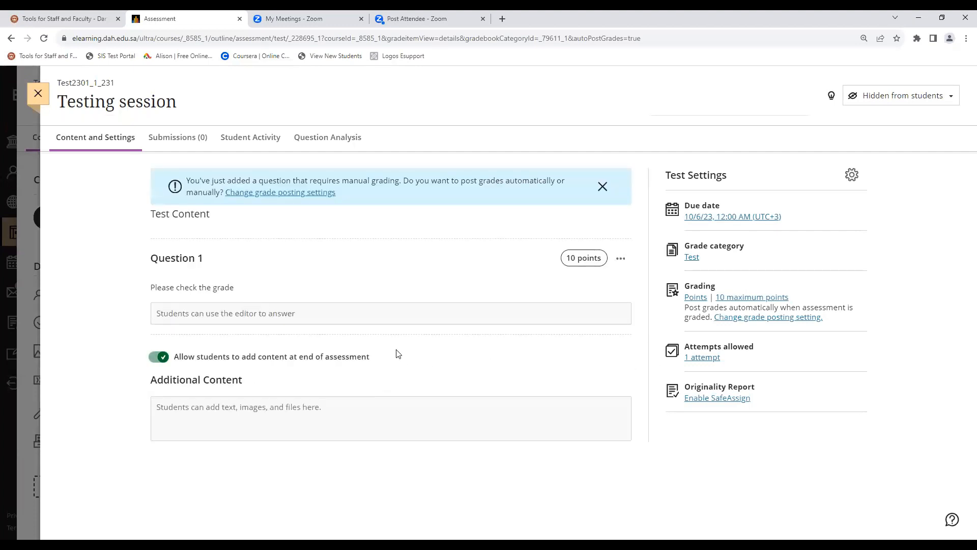
- Add a True/False question reading "Is it true" after Question 1, with True as the correct answer, and save it
click(391, 337)
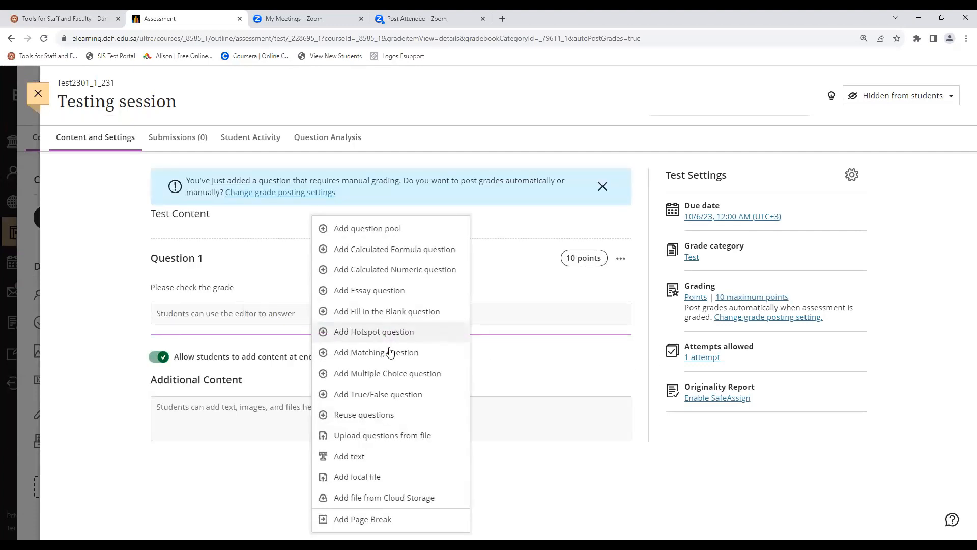
click(388, 395)
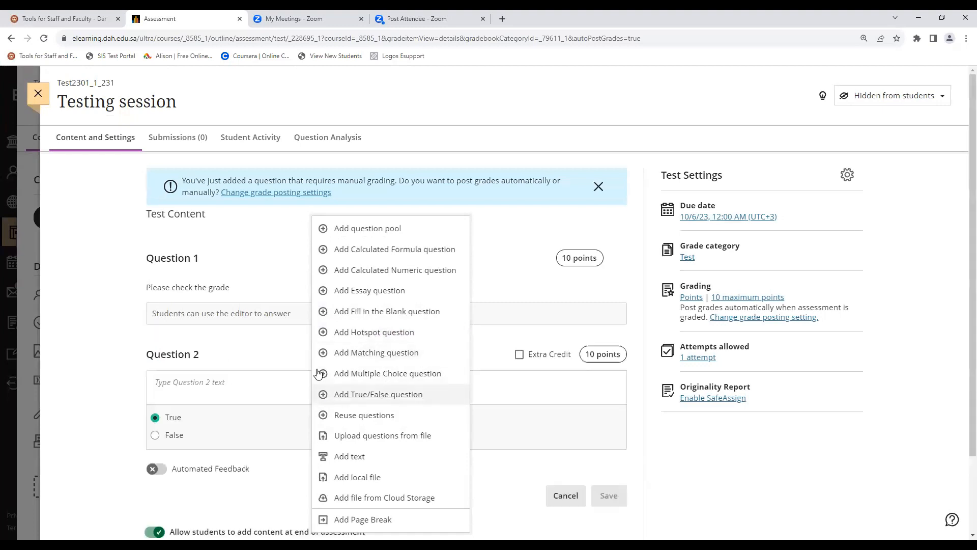
click(192, 389)
text(Is it true)
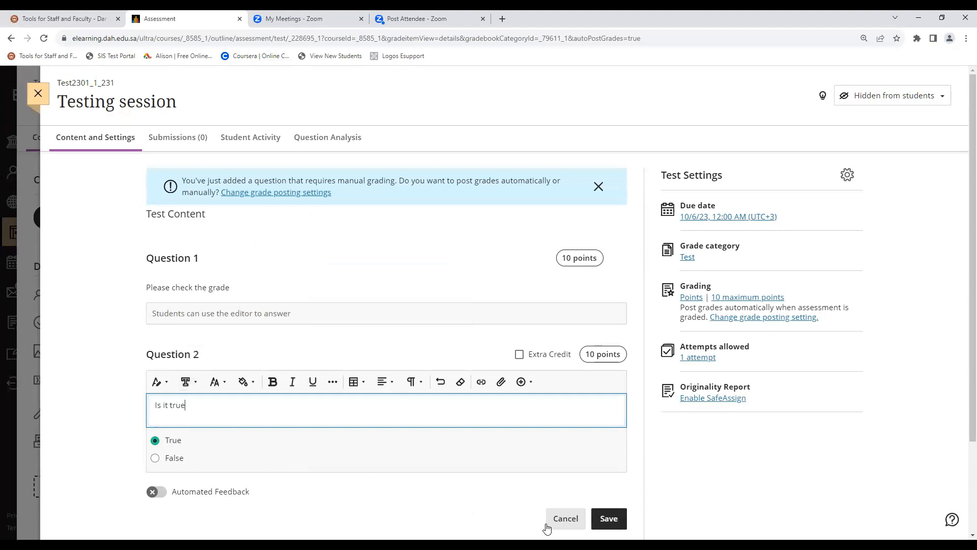
click(608, 518)
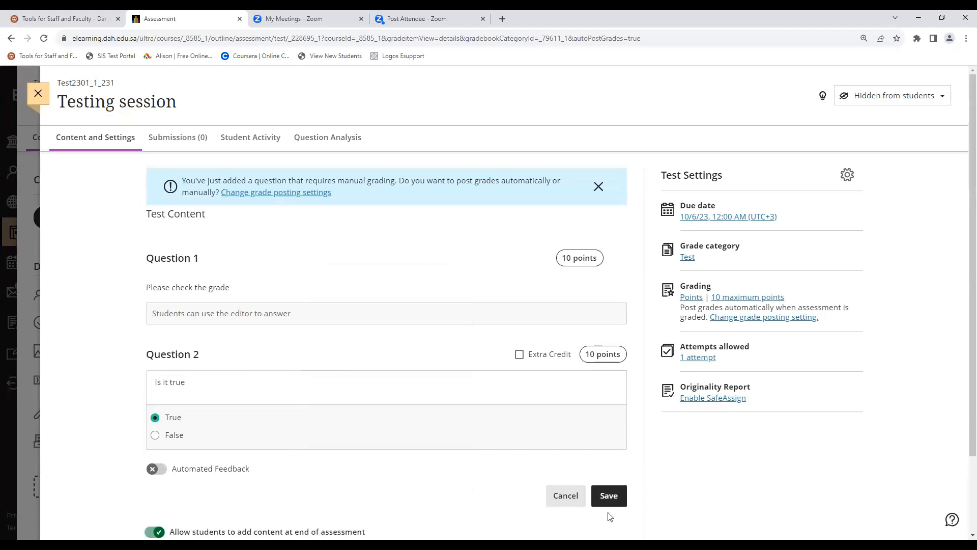
click(612, 501)
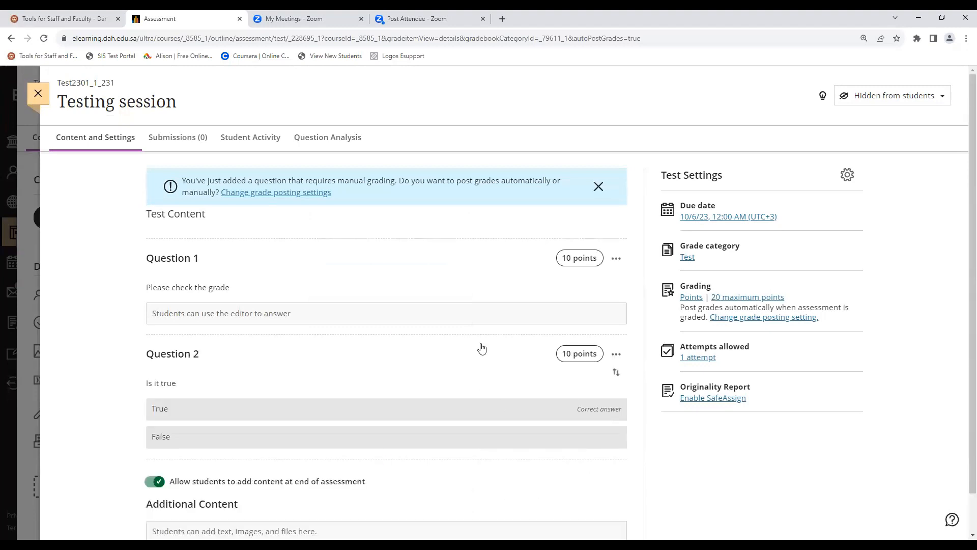
- Make the Testing session test visible to students and return to the course content
scroll(522, 327, down, 1)
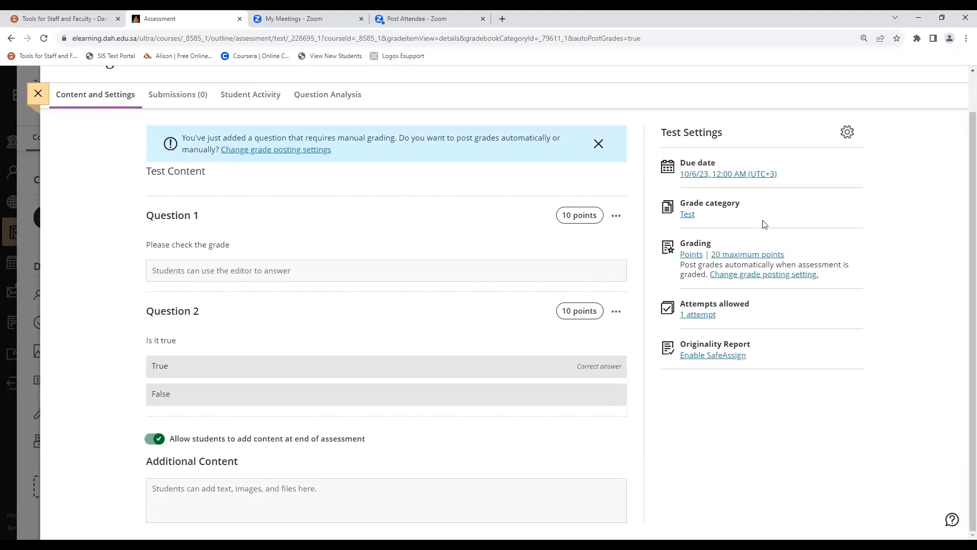
scroll(452, 121, up, 1)
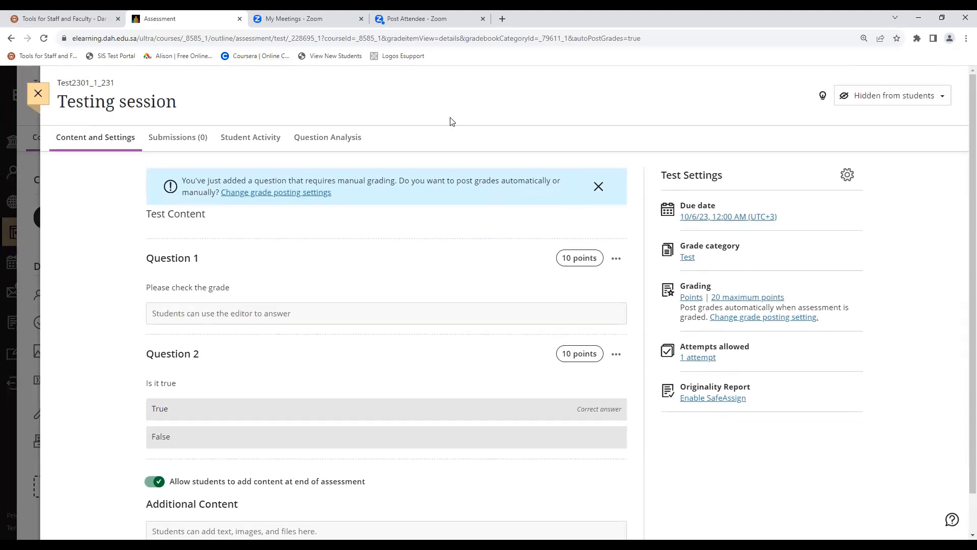
click(942, 102)
click(850, 116)
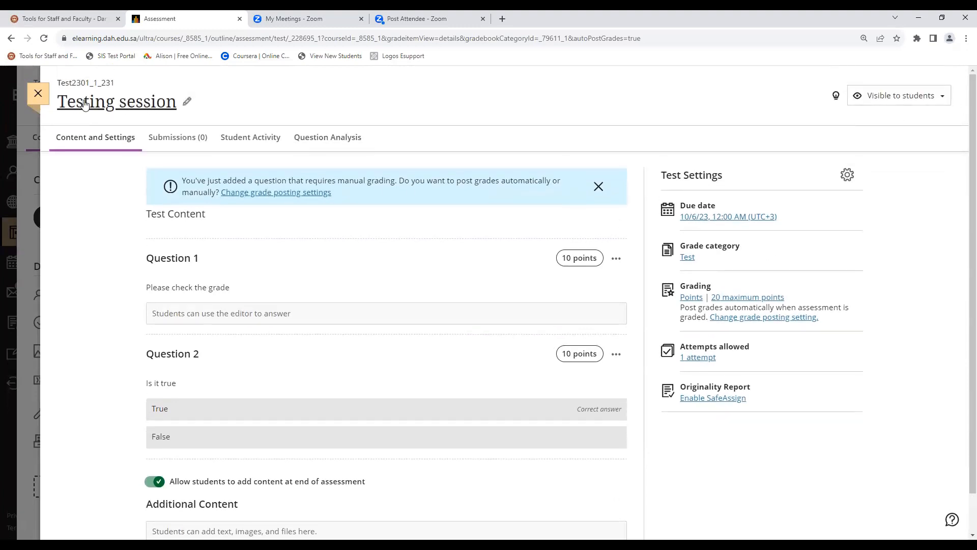
click(38, 96)
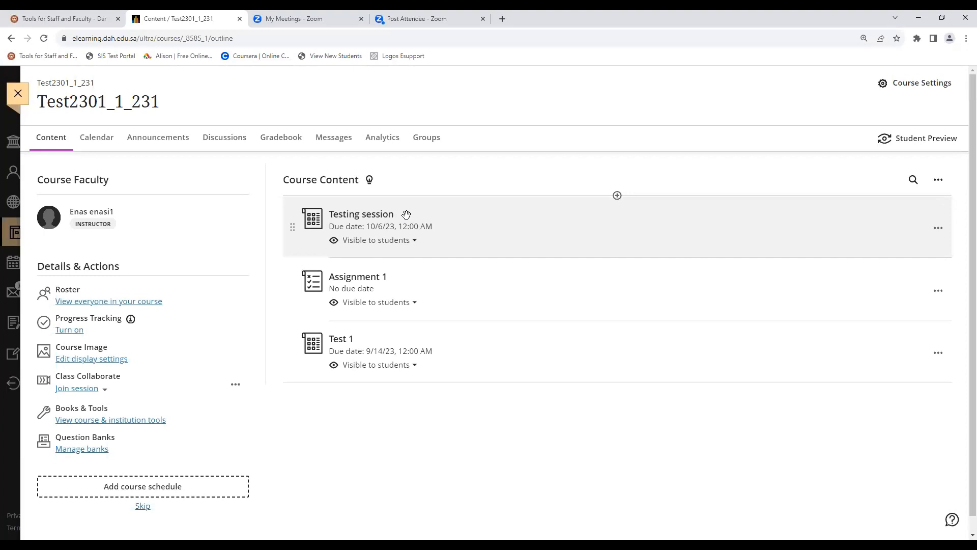
- Start a student preview of the course and begin an attempt at the Testing session test
click(926, 142)
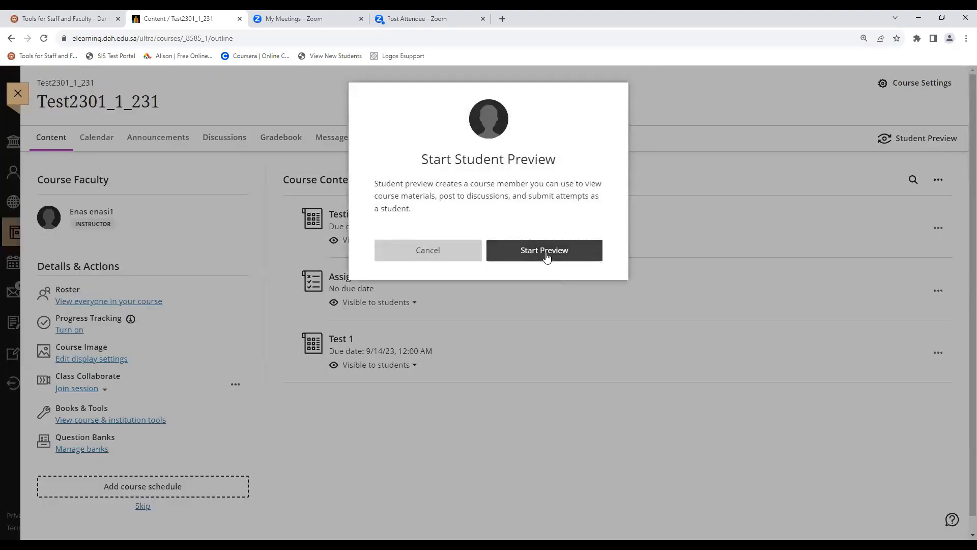
click(545, 253)
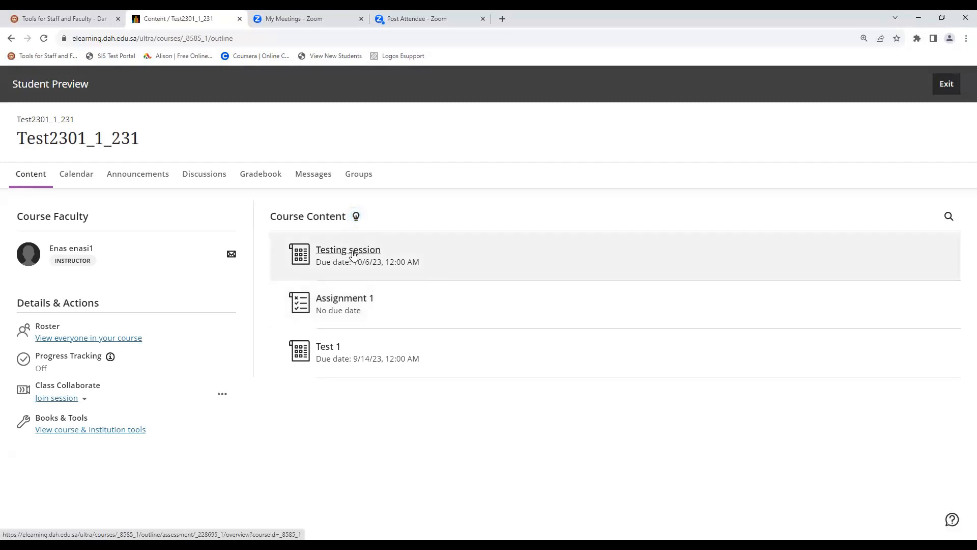
click(353, 252)
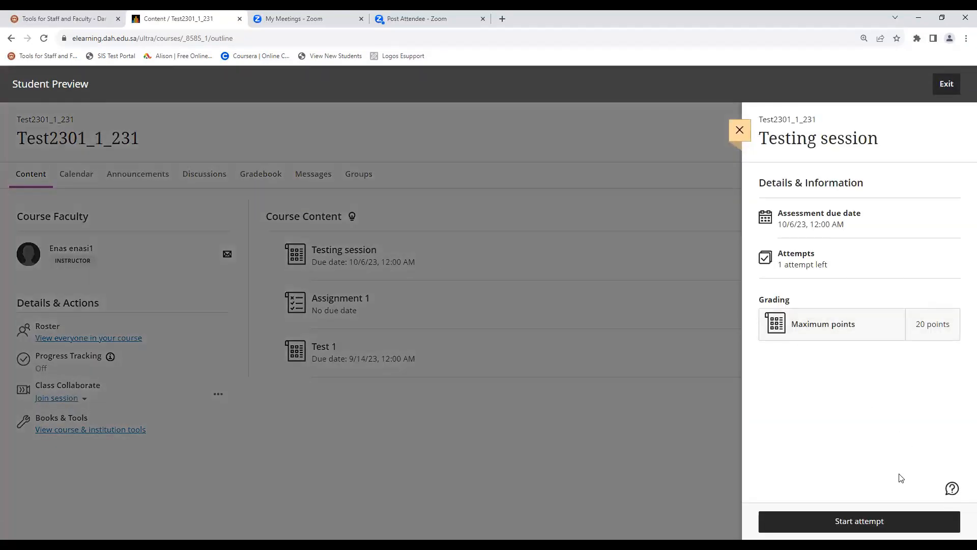
click(855, 522)
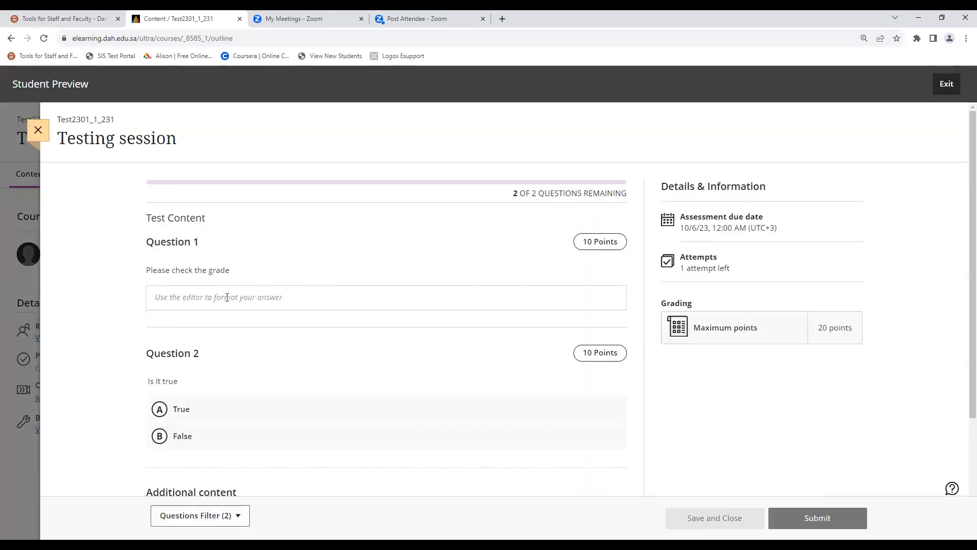
- Answer Question 1 with "thank you" and choose True for Question 2
click(227, 296)
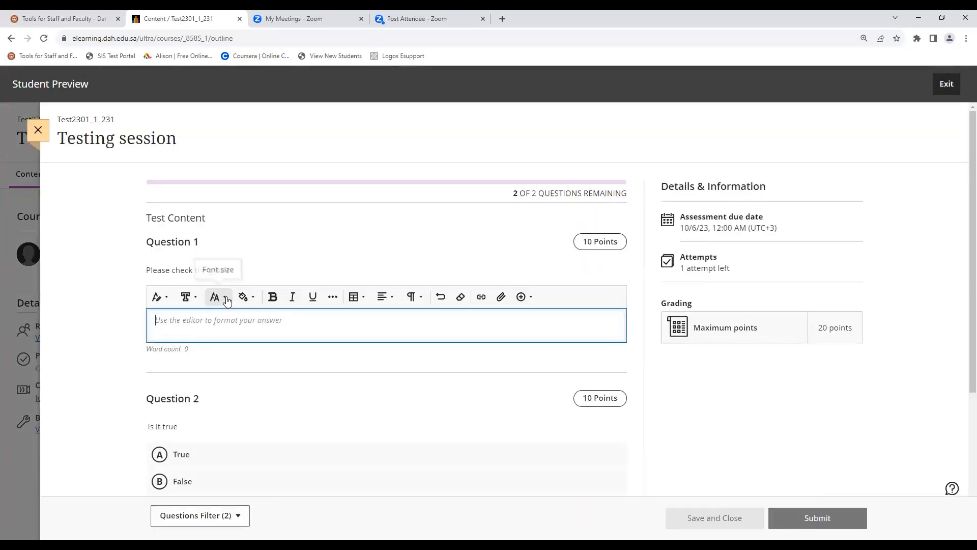
text(than you)
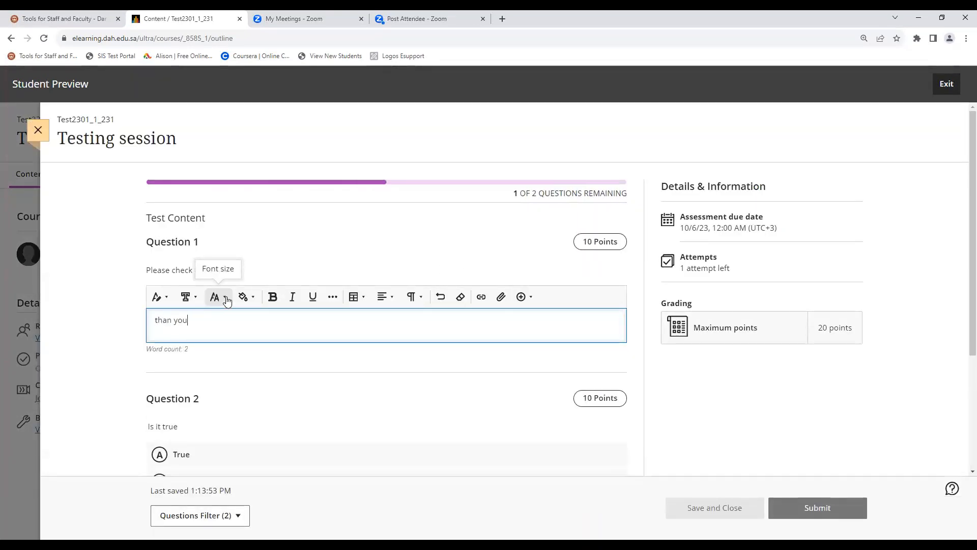
click(173, 321)
text(k)
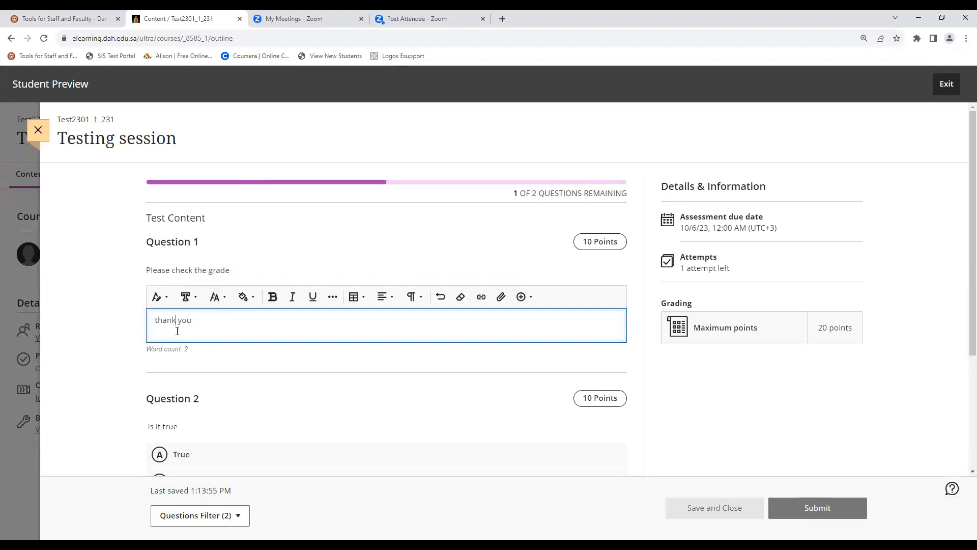
scroll(178, 335, down, 2)
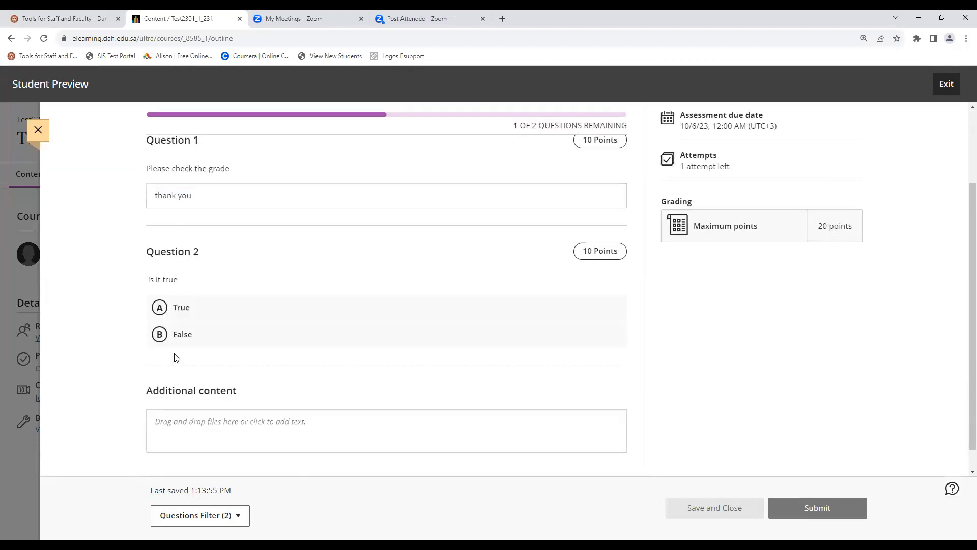
click(181, 308)
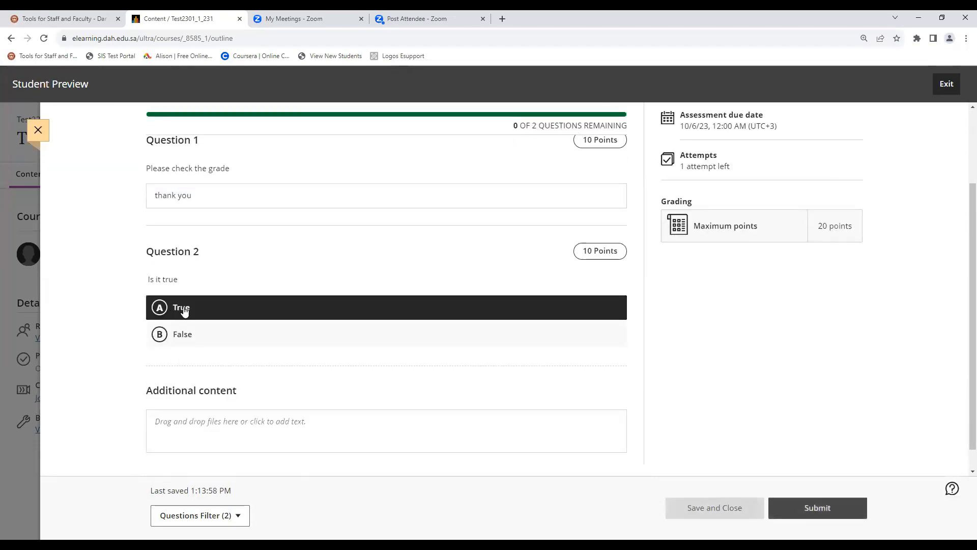
- Submit the Testing session attempt and dismiss the submission receipt without downloading it
click(796, 509)
click(582, 252)
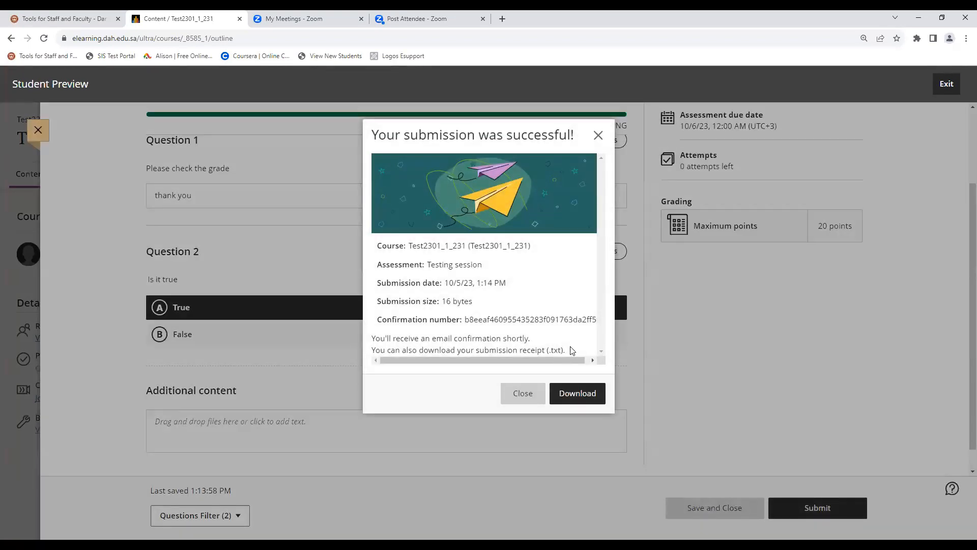
click(514, 394)
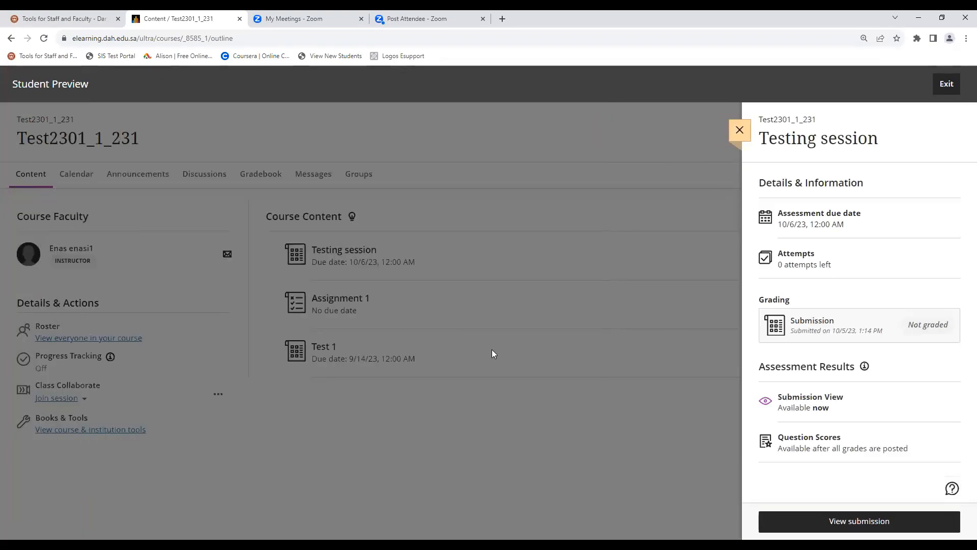
- Close the test details and exit the student preview, saving the preview user
click(745, 131)
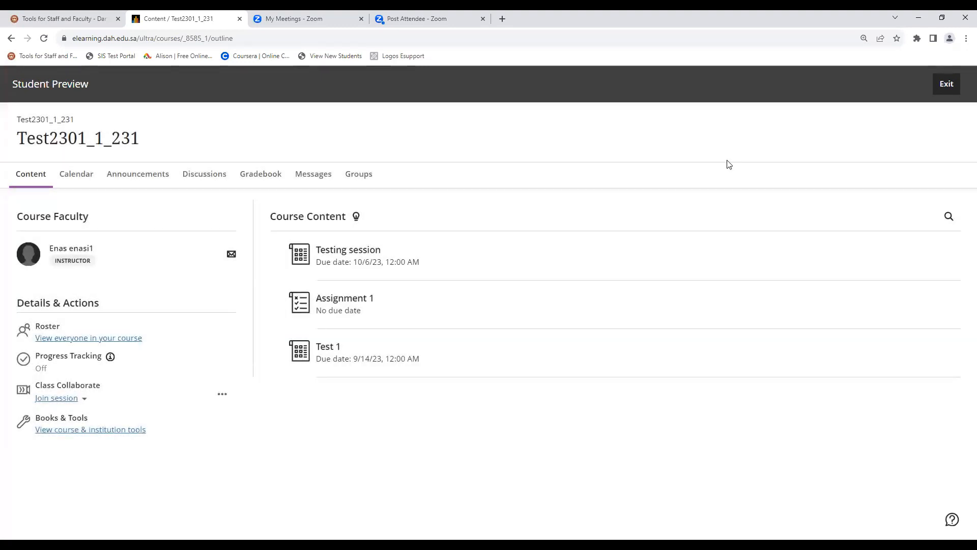
click(945, 87)
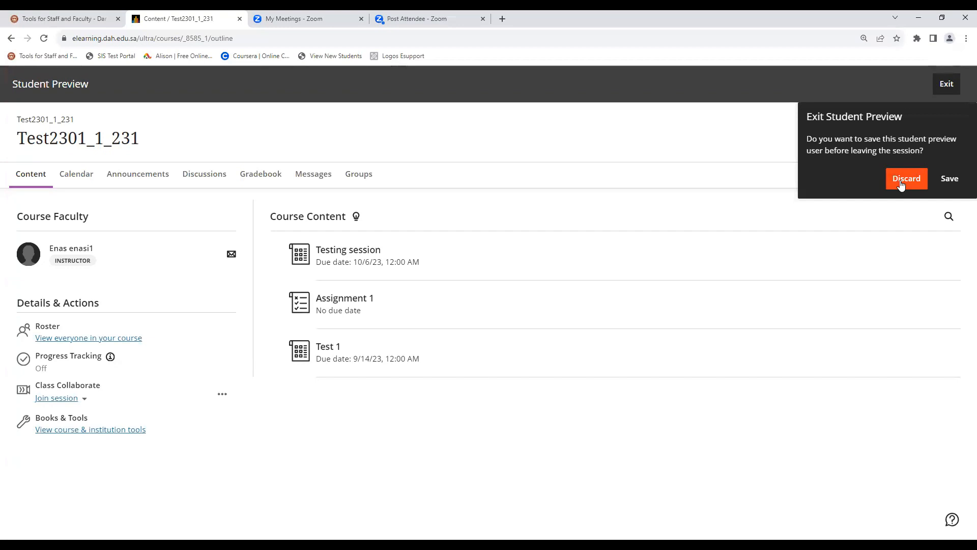
click(949, 179)
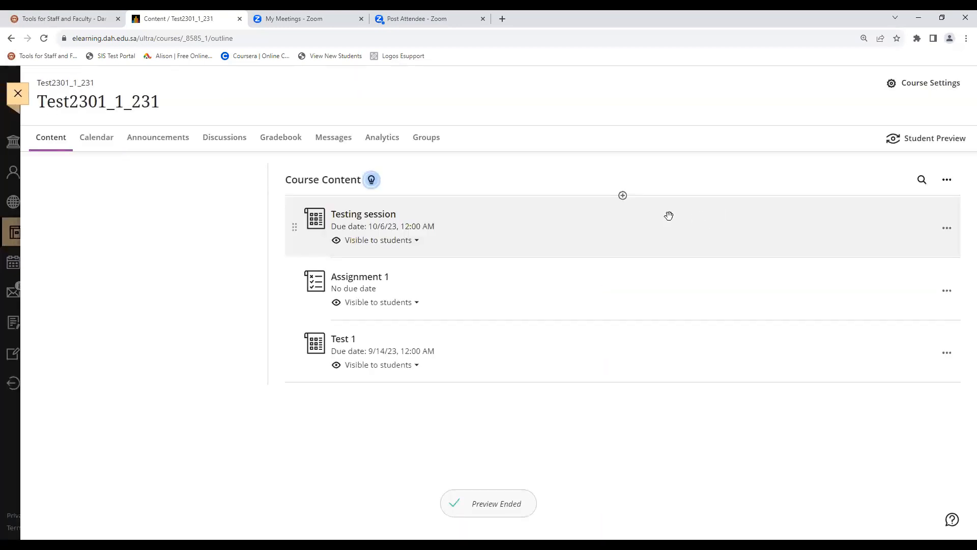
- Open the preview user's submission for the Testing session test
click(363, 221)
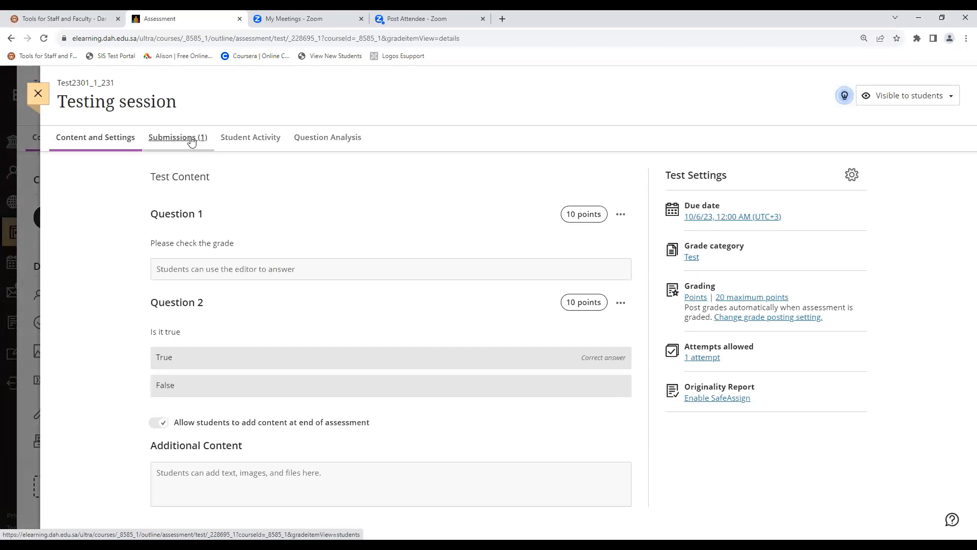
click(192, 142)
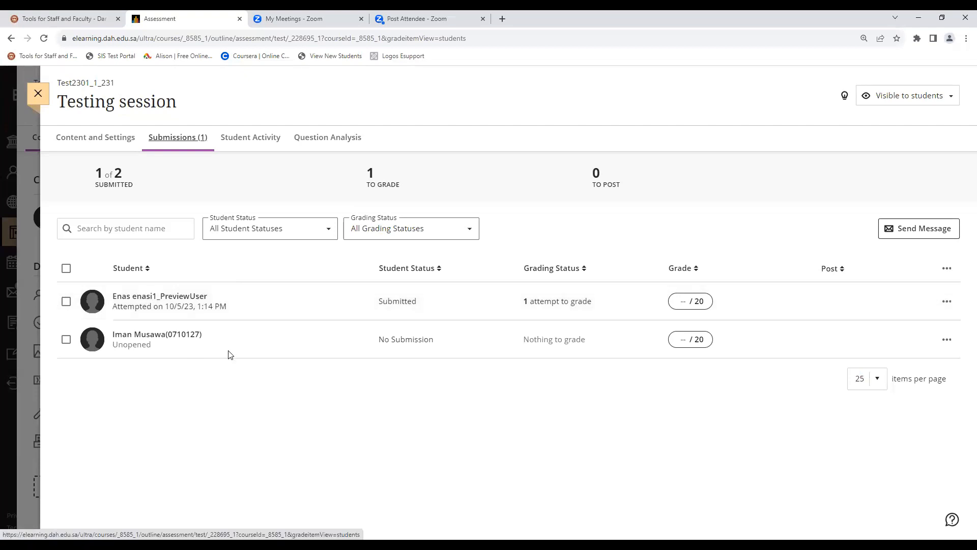
click(404, 304)
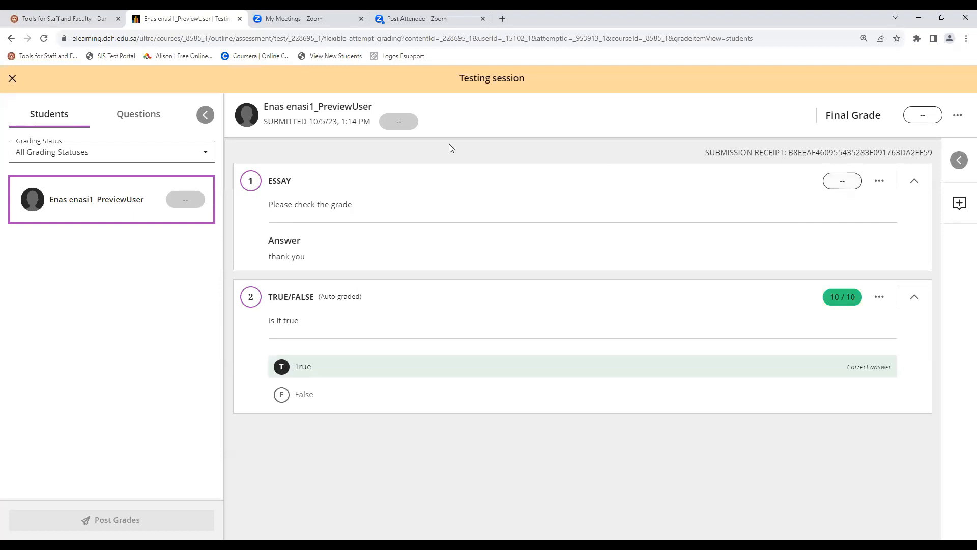
- Grade the essay question with 10 points and return to the course content
click(835, 184)
text(10)
click(659, 160)
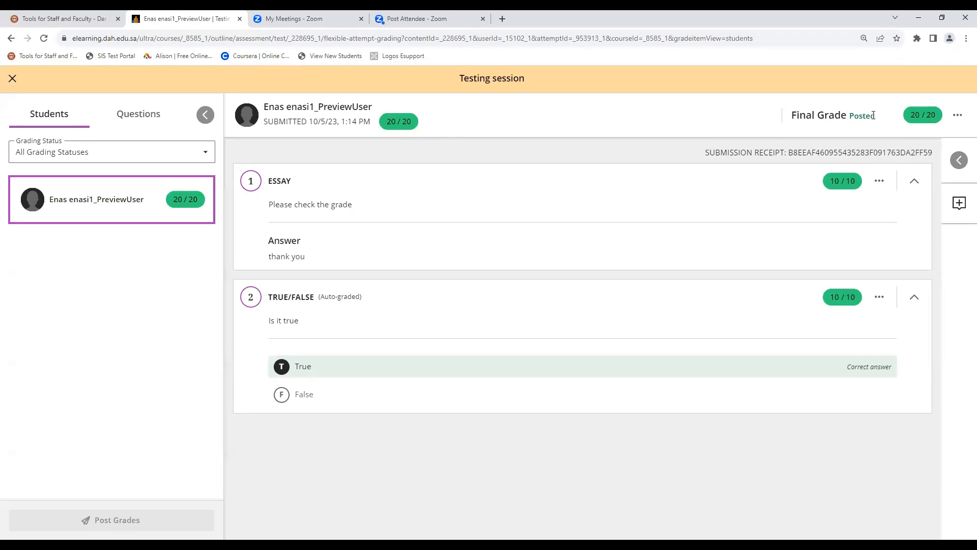
drag(877, 116, 849, 119)
click(13, 79)
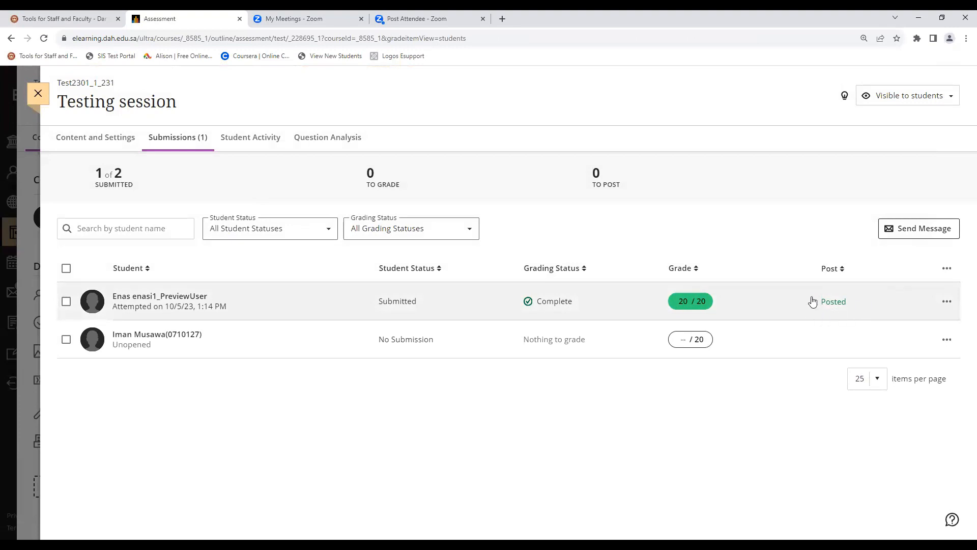
click(43, 96)
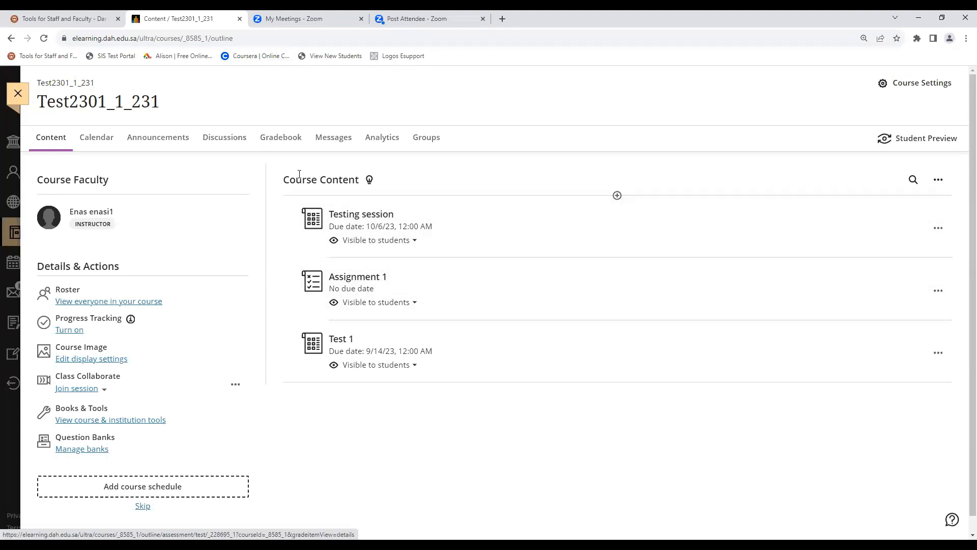
- Review the Assignment 1 submissions from the gradebook's gradable items and return to the item list
click(286, 144)
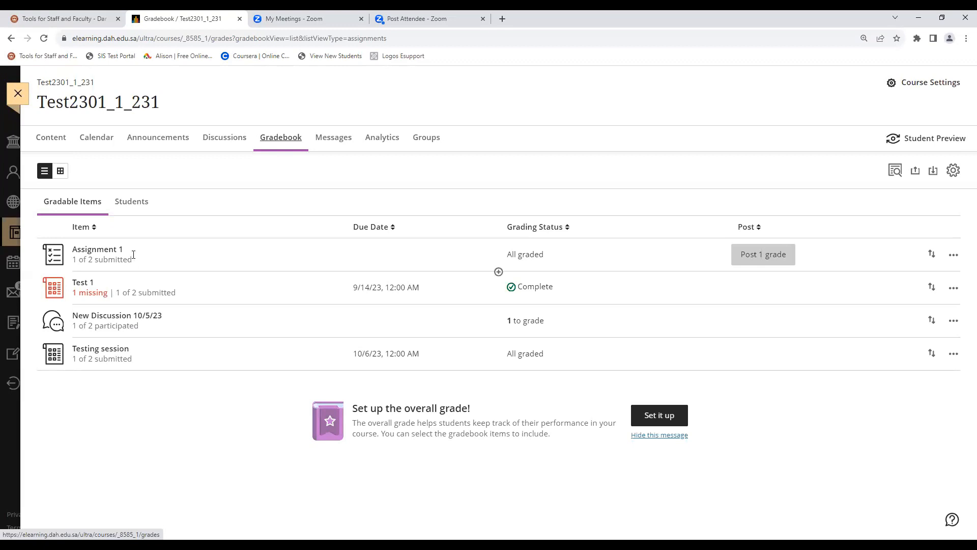
click(96, 253)
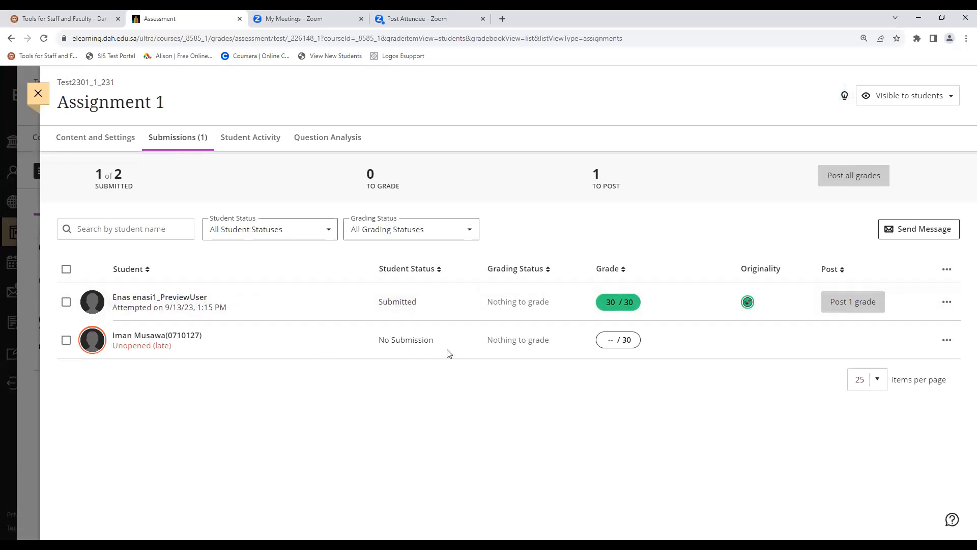
click(44, 98)
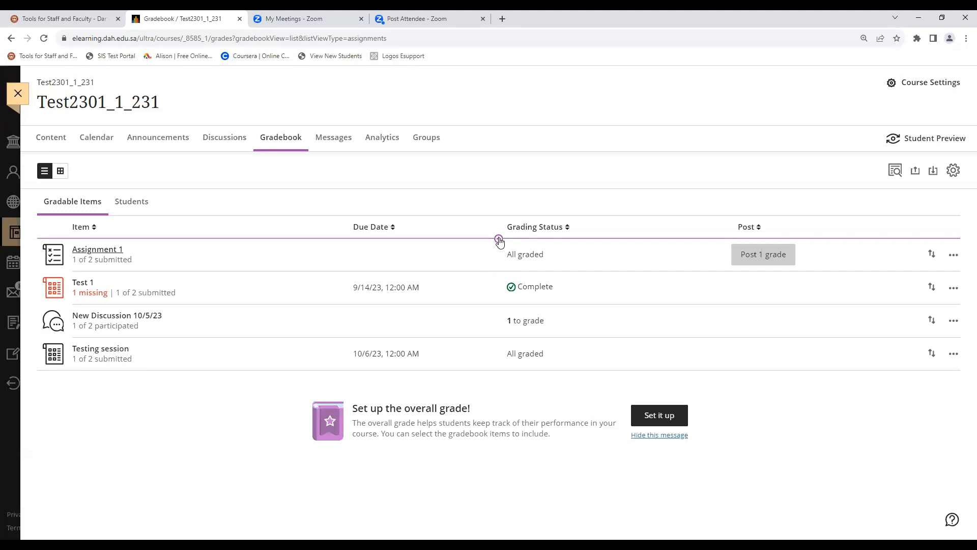
- Add a new gradebook item above Assignment 1, name it "Attendance" and make it visible to students
click(499, 240)
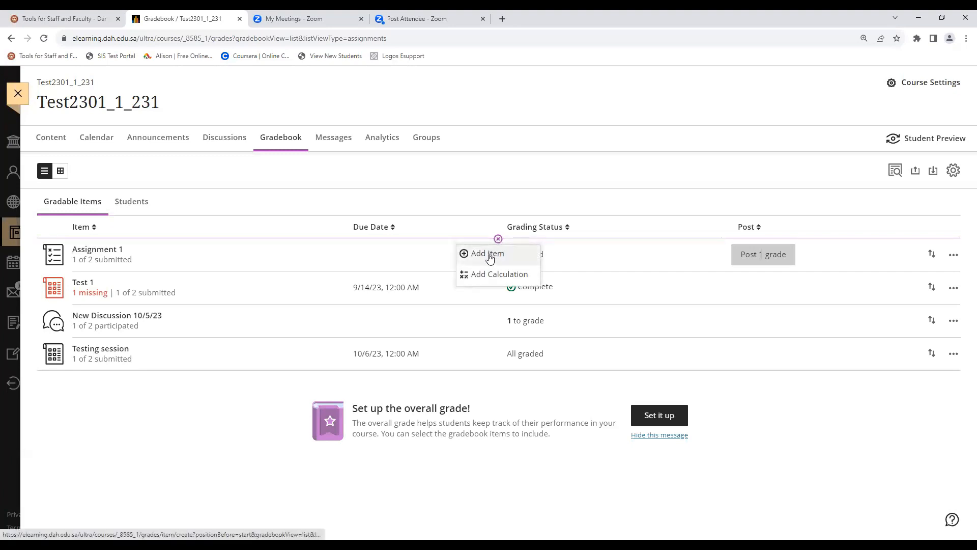
click(486, 254)
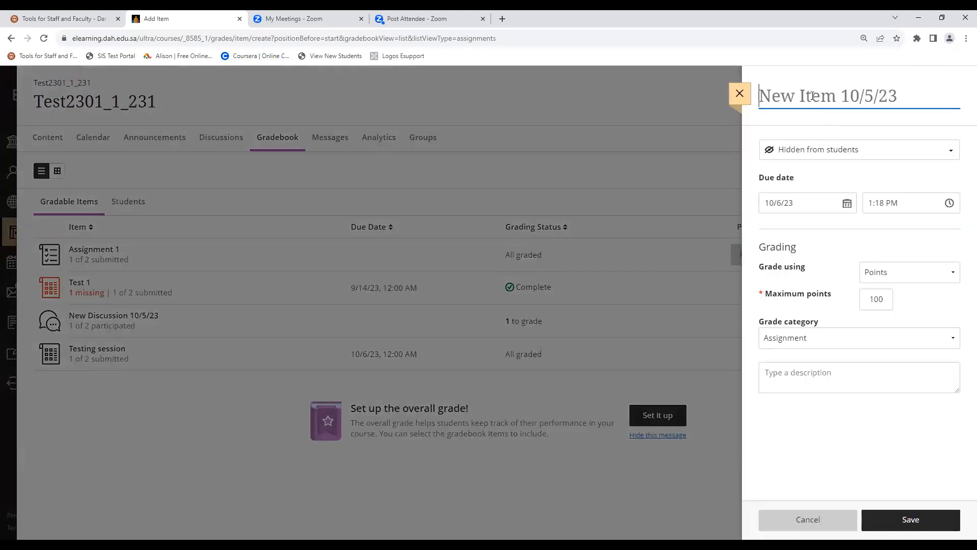
click(813, 96)
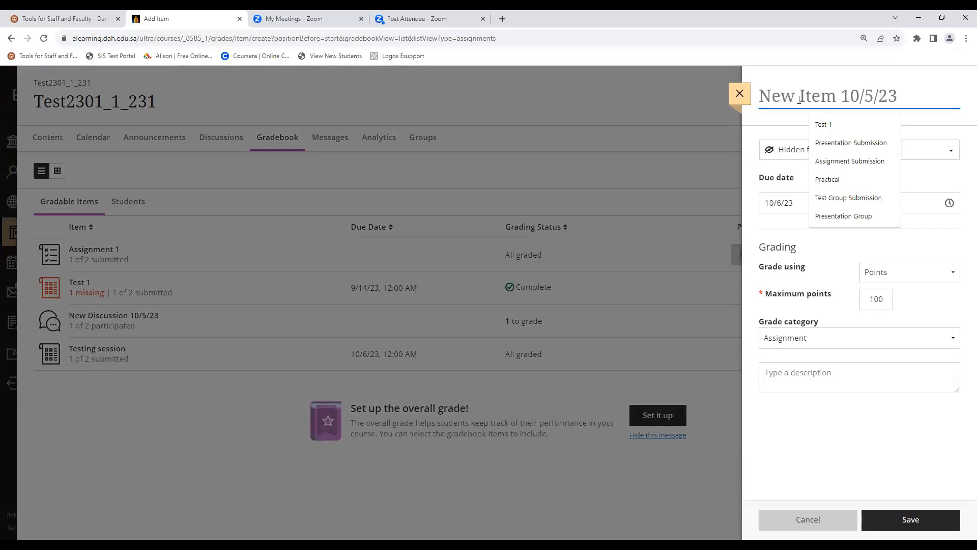
text(Attendance)
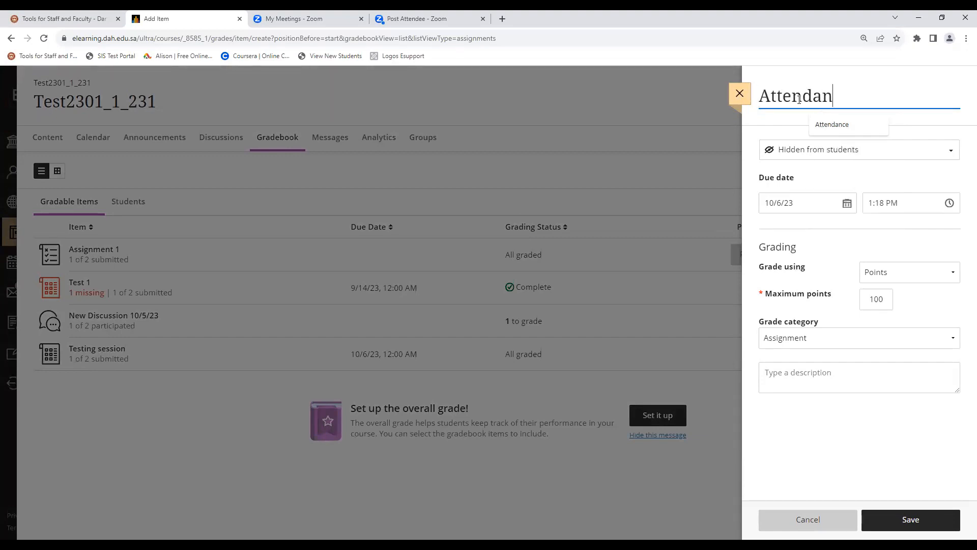
click(810, 155)
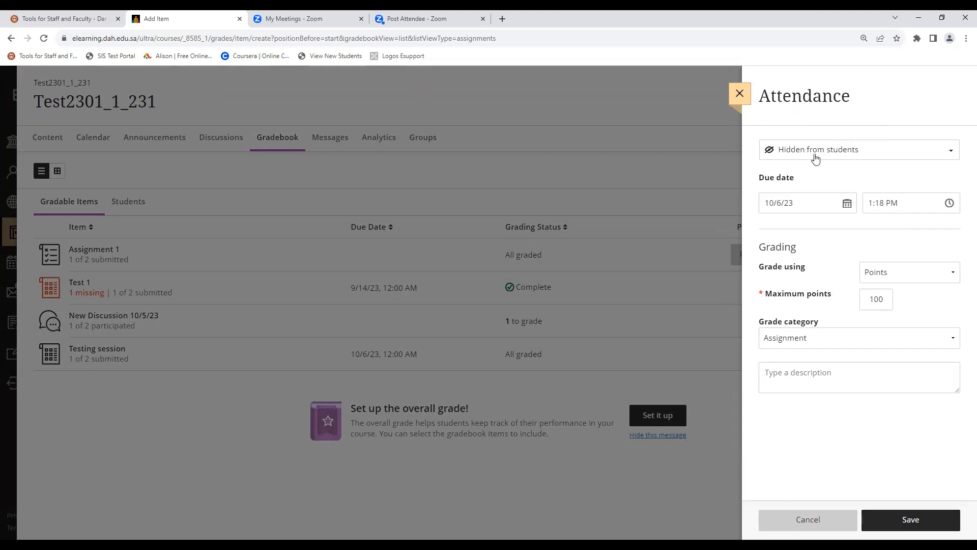
click(813, 173)
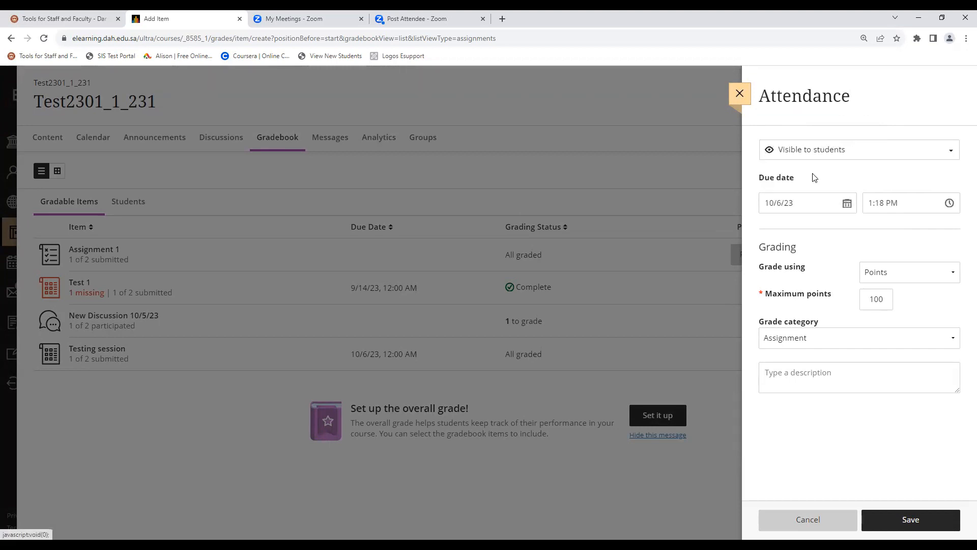
- Clear the Attendance item's due date, set its maximum points to 10, and save it with the Assignment category
drag(800, 202, 760, 200)
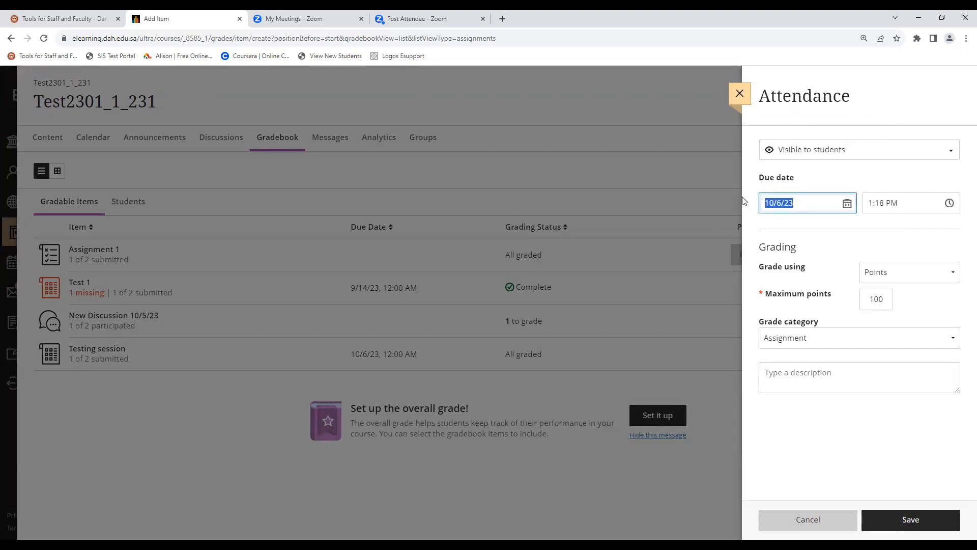
key(BackSpace)
drag(869, 299, 889, 299)
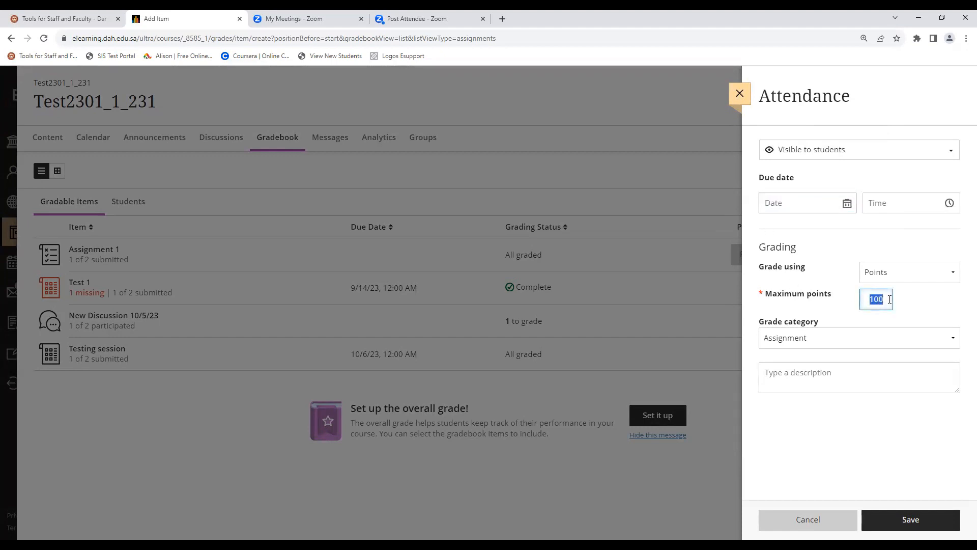
text(10)
click(820, 347)
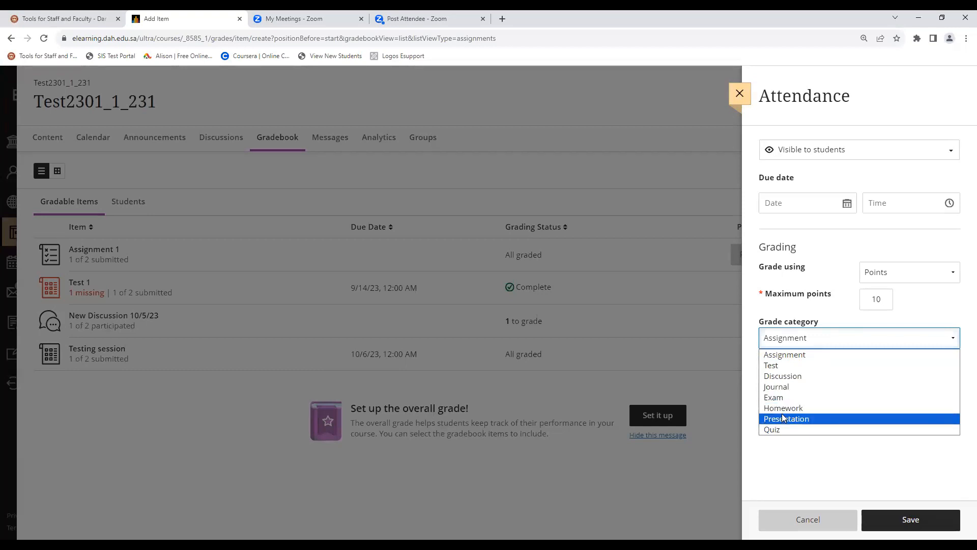
click(786, 335)
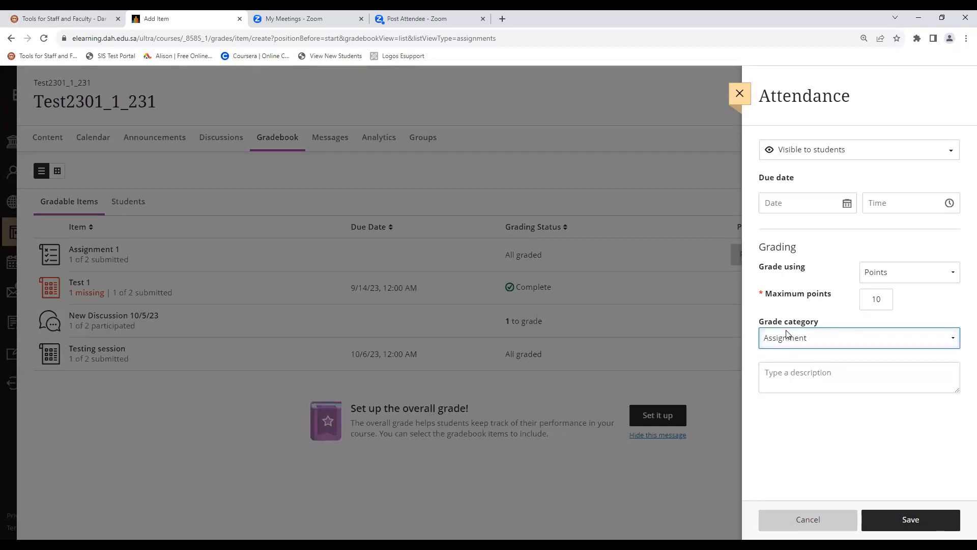
click(915, 521)
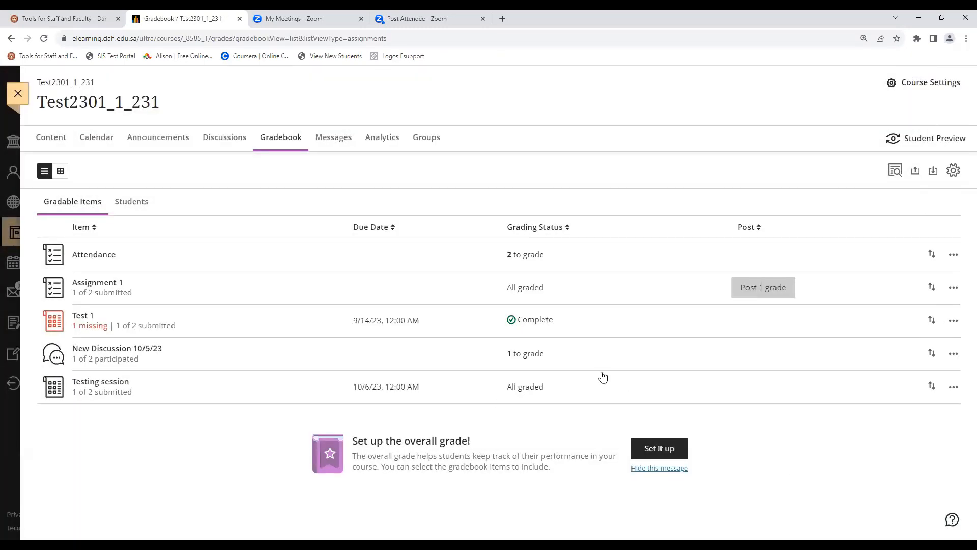
- Grade the Attendance item with 10 points for the first student and 5 points for the second
click(98, 257)
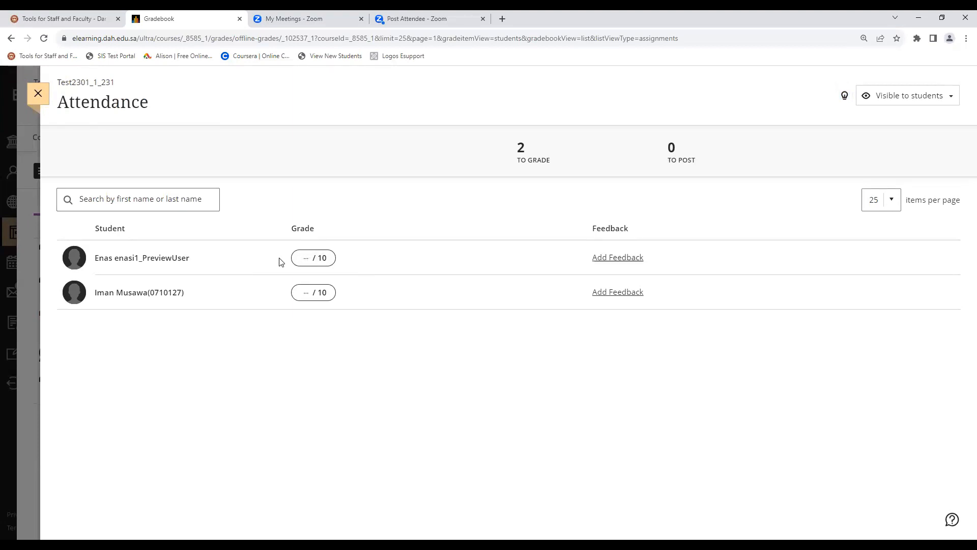
click(307, 258)
text(10)
click(306, 293)
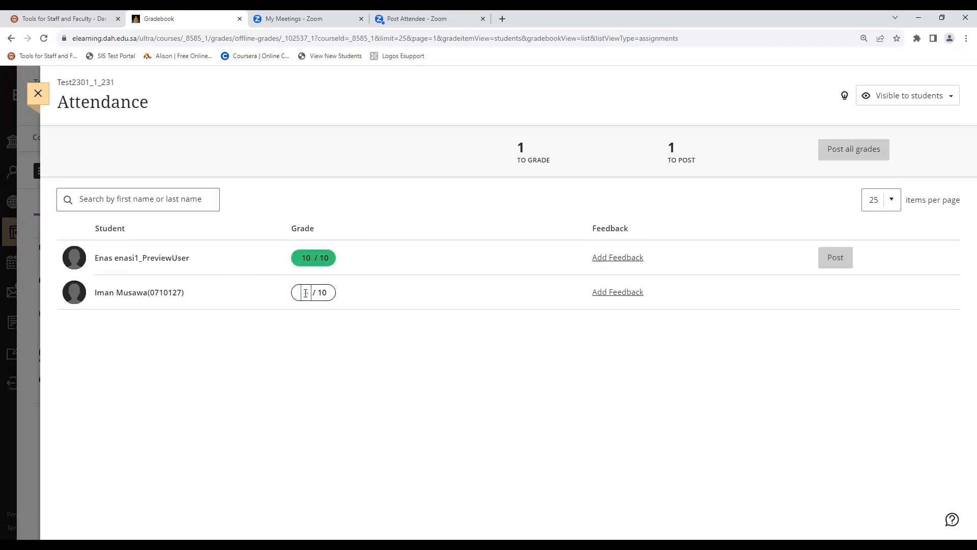
text(1)
click(311, 334)
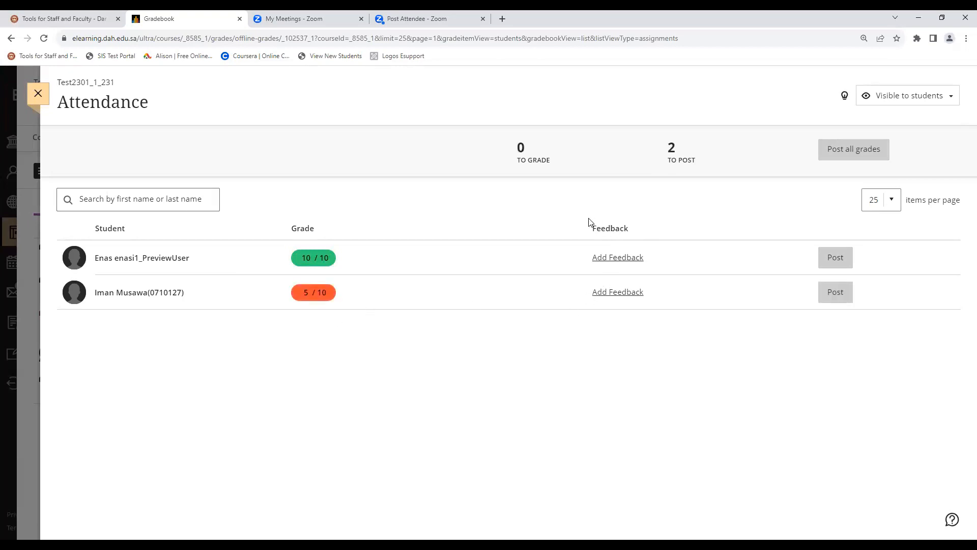
- Add and save the feedback "your attendance is excellent" for the first student's Attendance grade
click(618, 260)
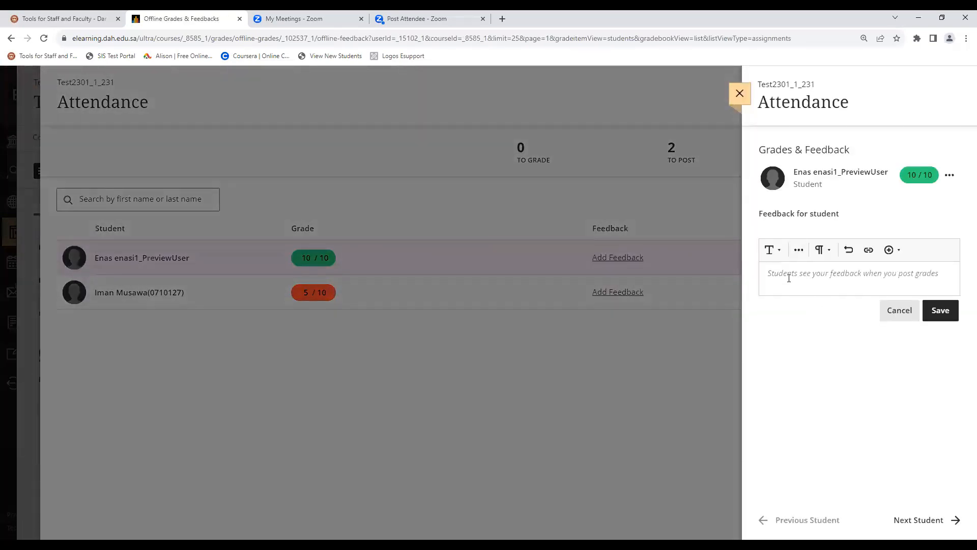
click(789, 277)
text(your )
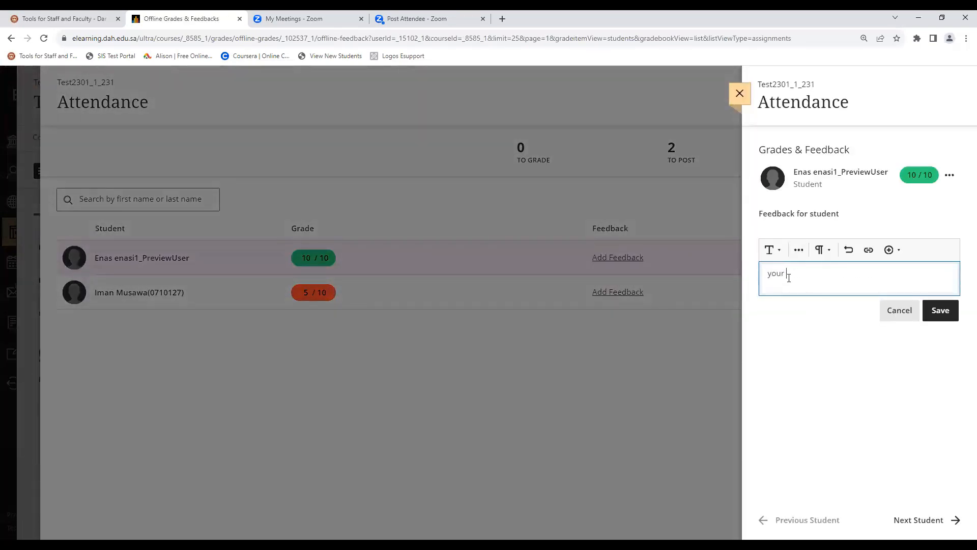
text(attendance is excellent)
click(939, 311)
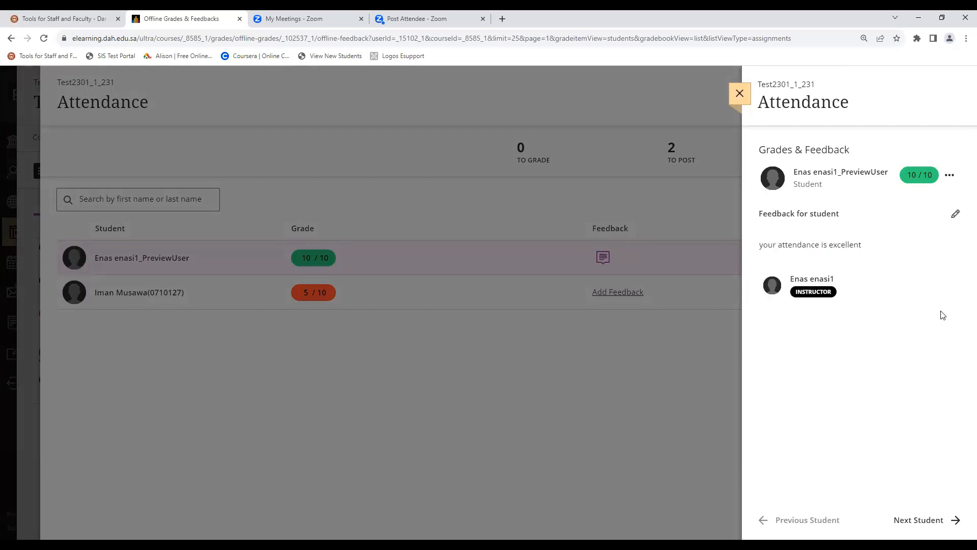
click(742, 104)
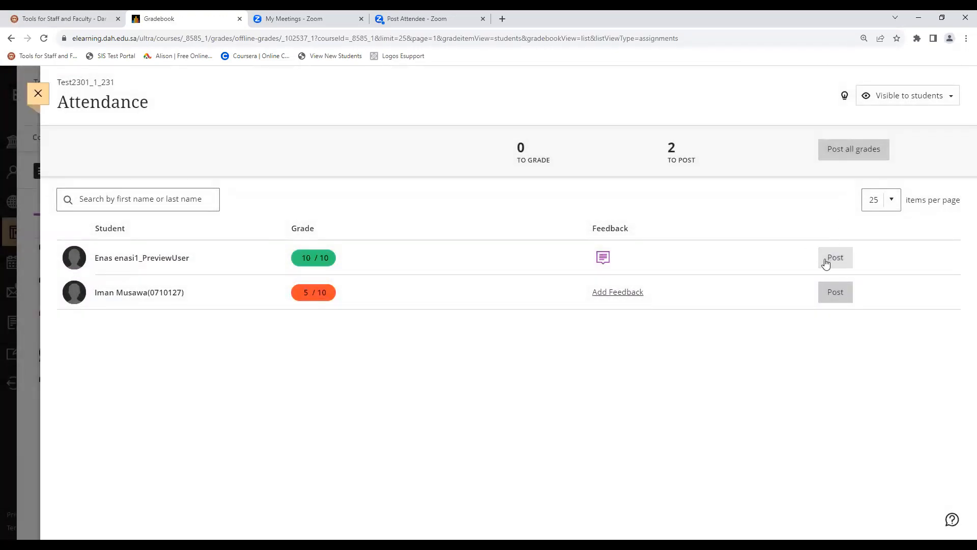
- Post all Attendance grades and return to the gradable items list
click(851, 153)
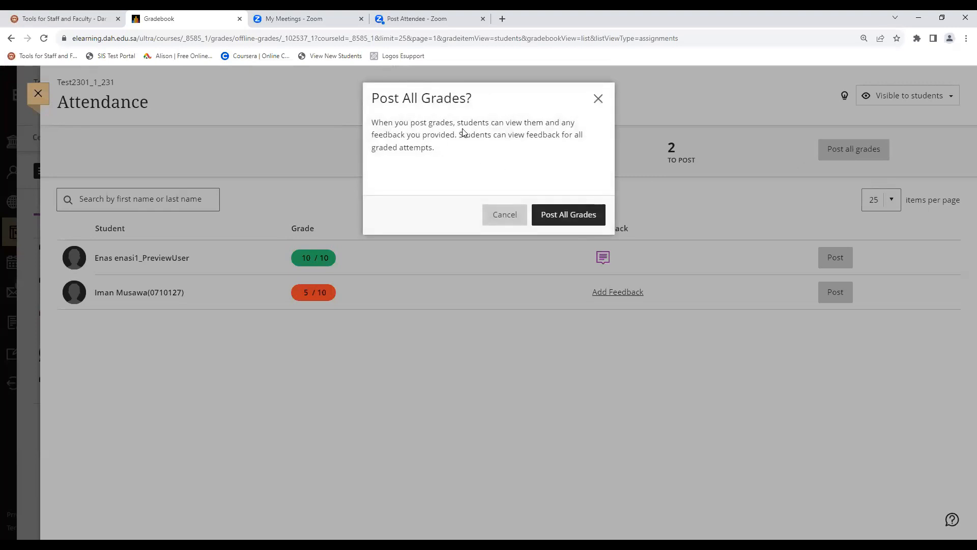
click(569, 215)
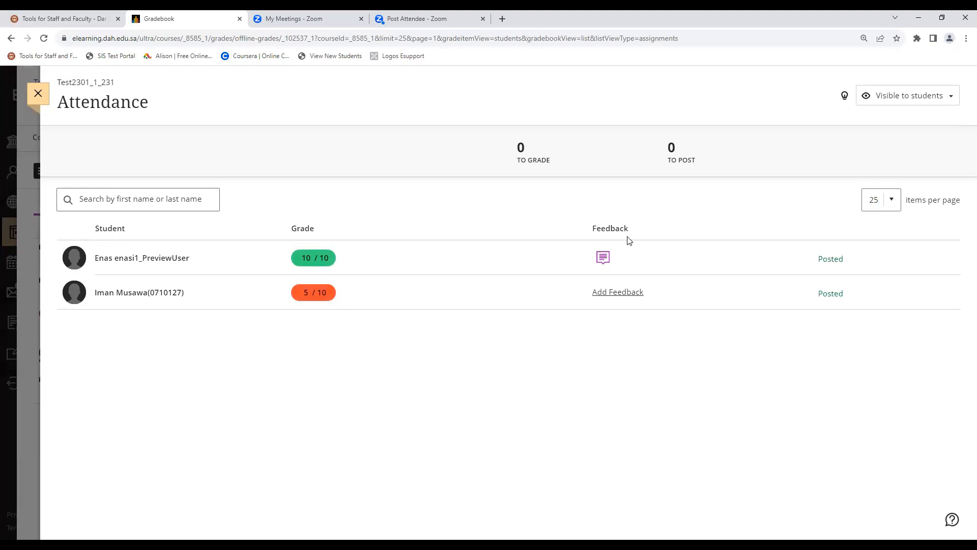
click(38, 96)
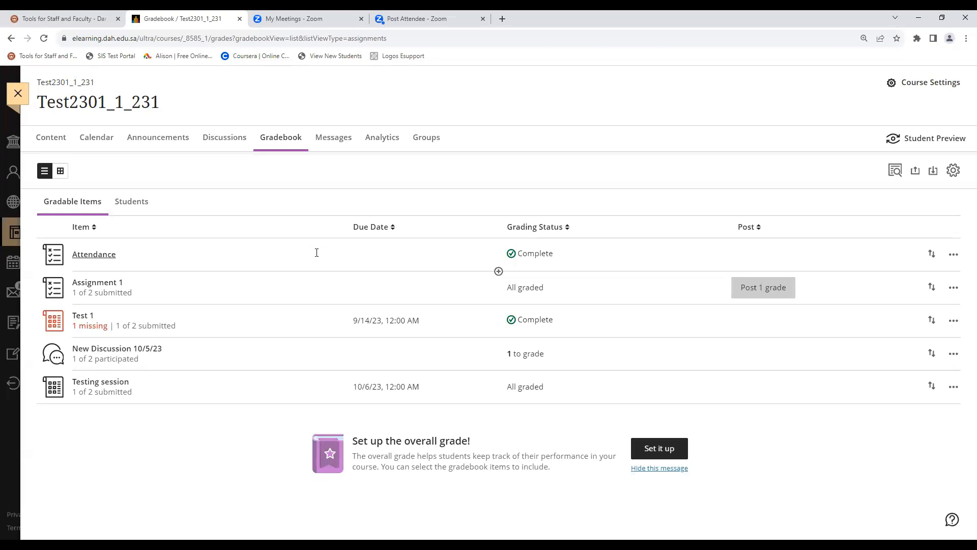
- Grade the participating student's entry in the "New Discussion 10/5/23" discussion with 100 points
click(227, 146)
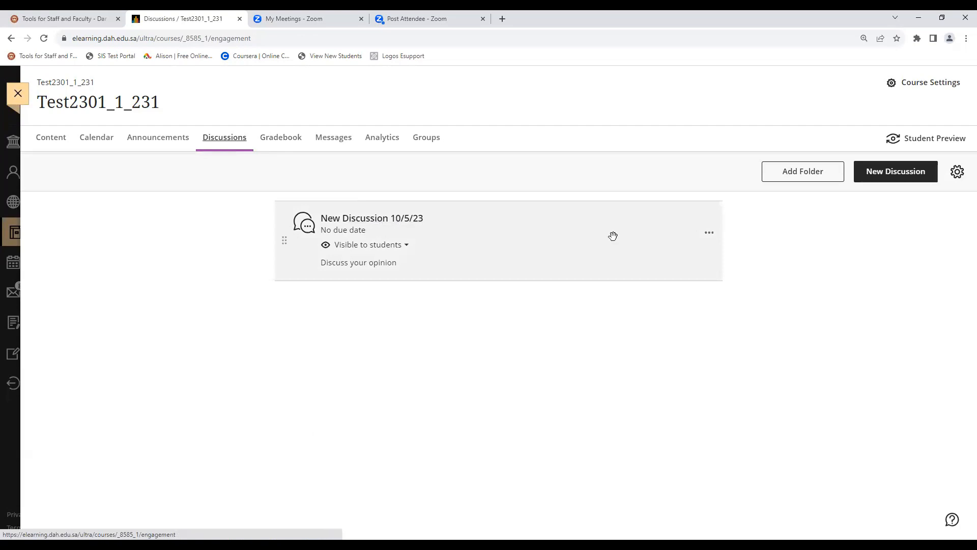
click(373, 227)
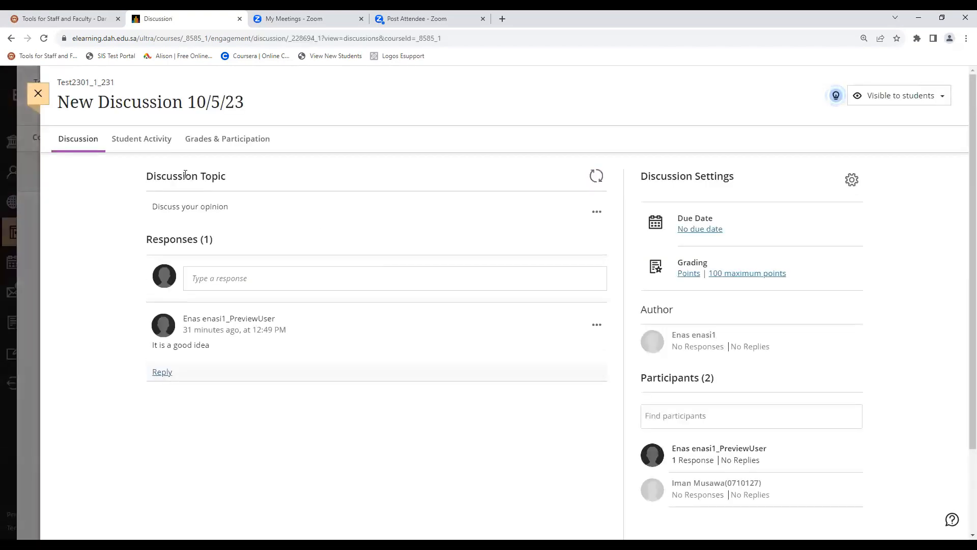
click(228, 145)
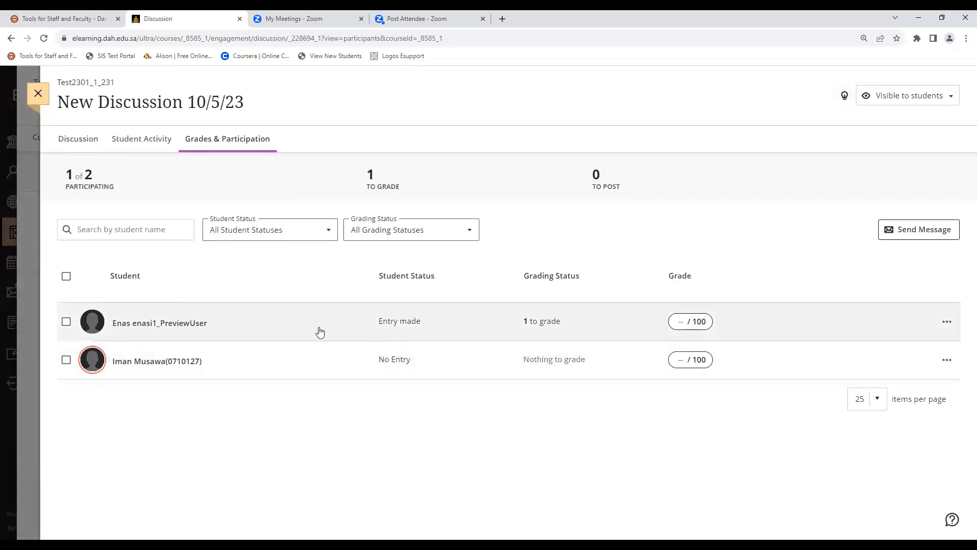
click(395, 324)
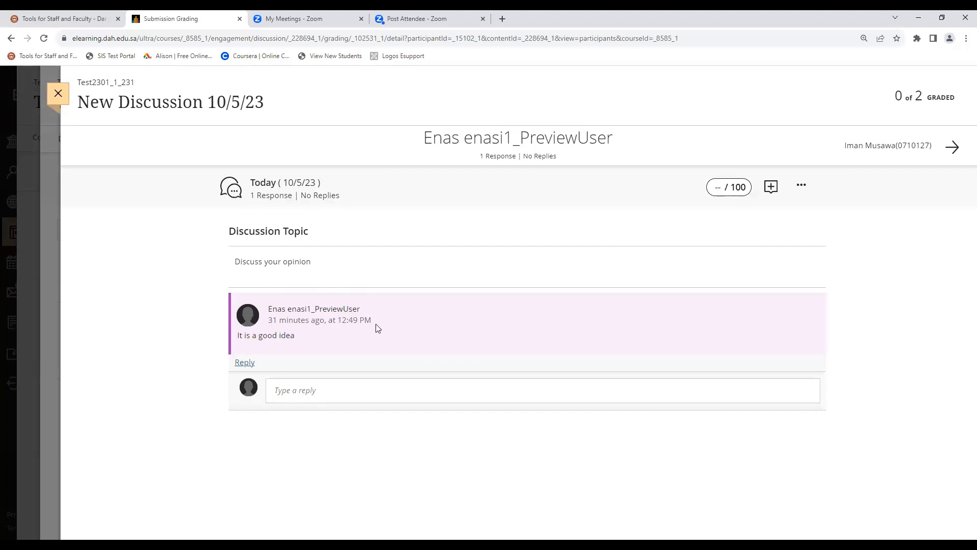
click(717, 188)
text(100)
click(831, 238)
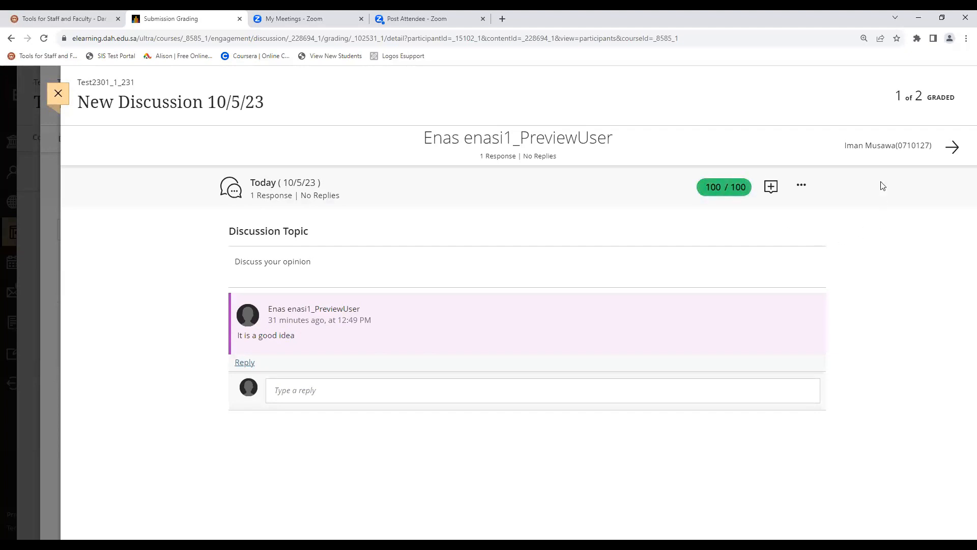
- Post the participating student's discussion grade and return to the course's discussions list
click(59, 94)
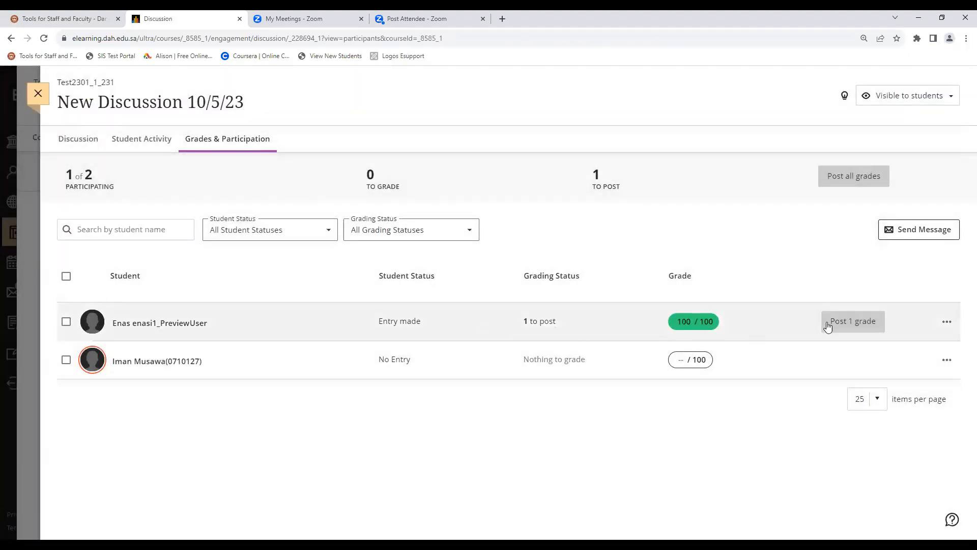
click(860, 323)
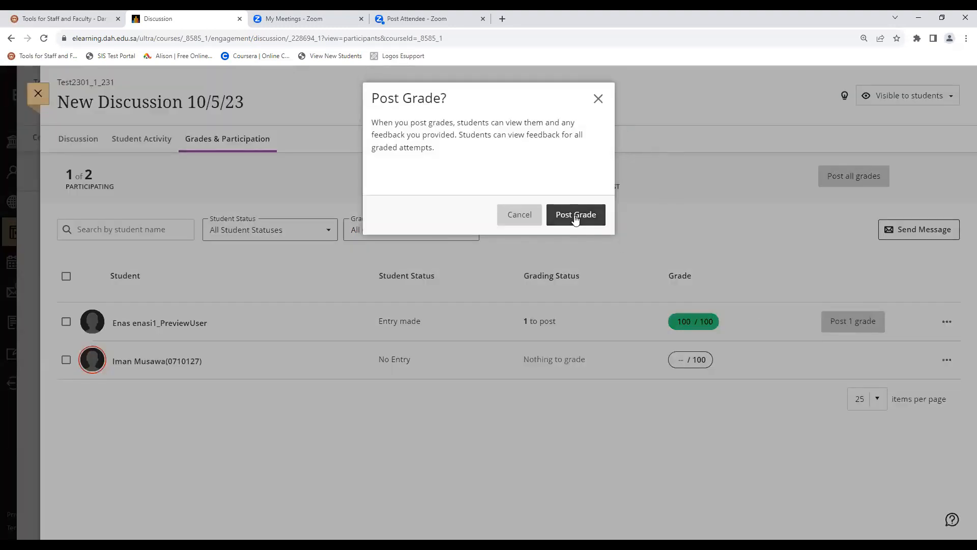
click(575, 215)
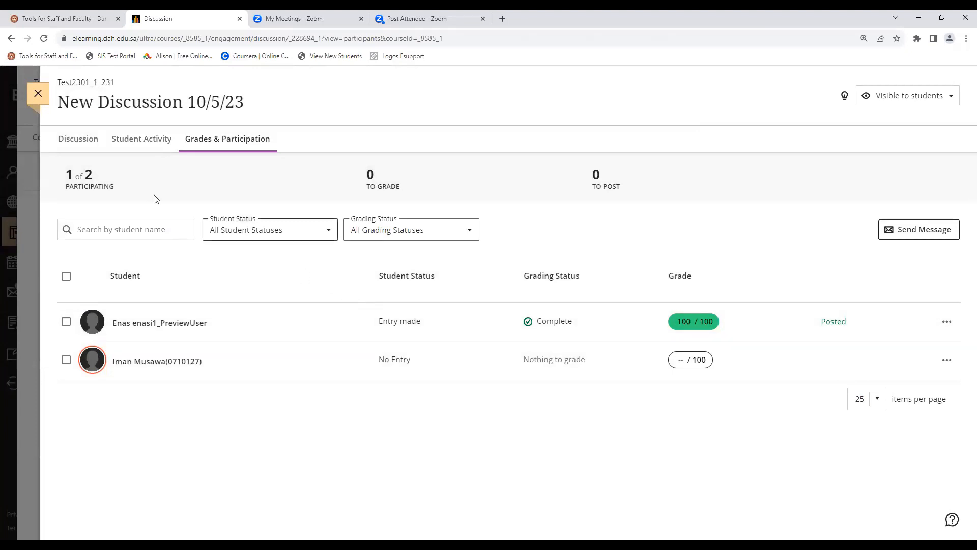
click(38, 96)
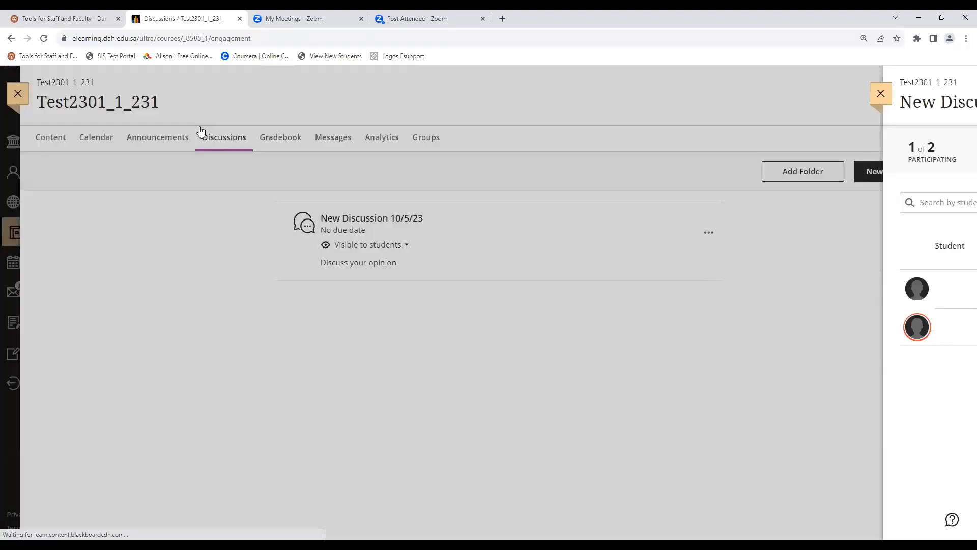